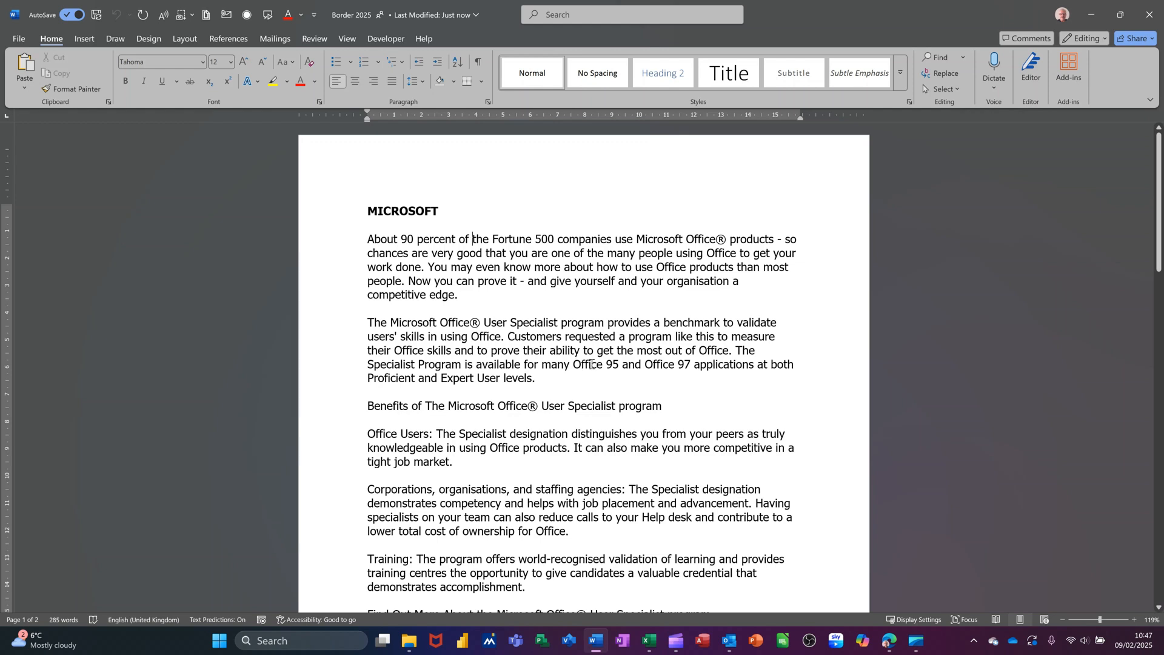
- Turn on Track Changes for your own edits only (Just Mine)
{"action": "left_click", "coordinate": [315, 38]}
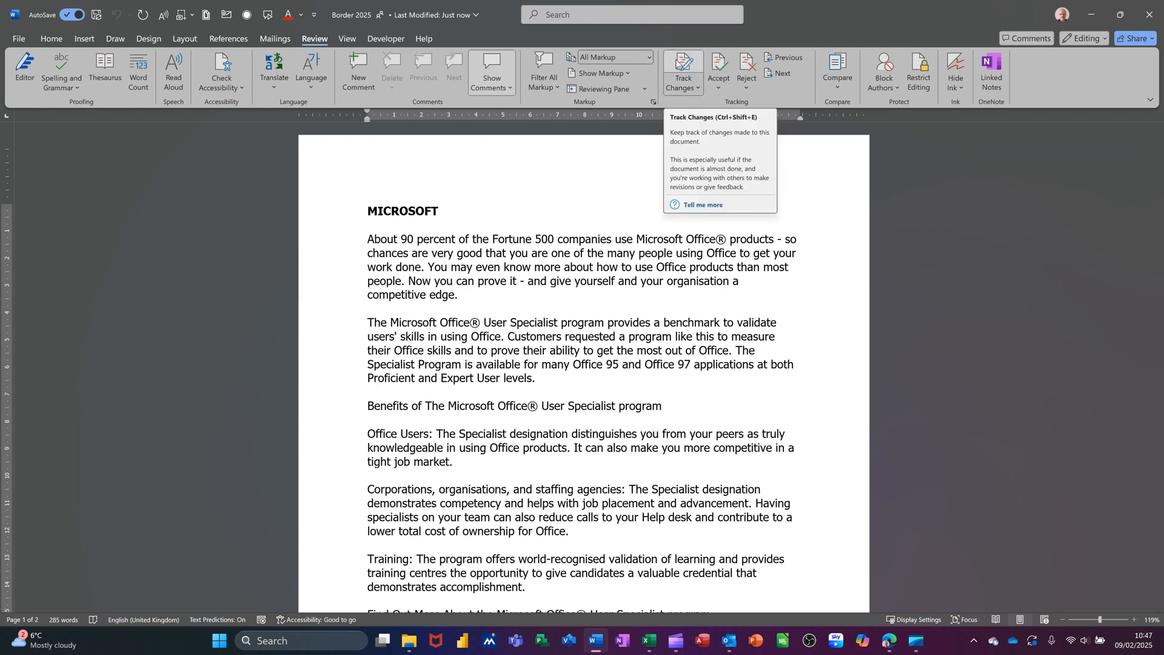
{"action": "left_click", "coordinate": [696, 88]}
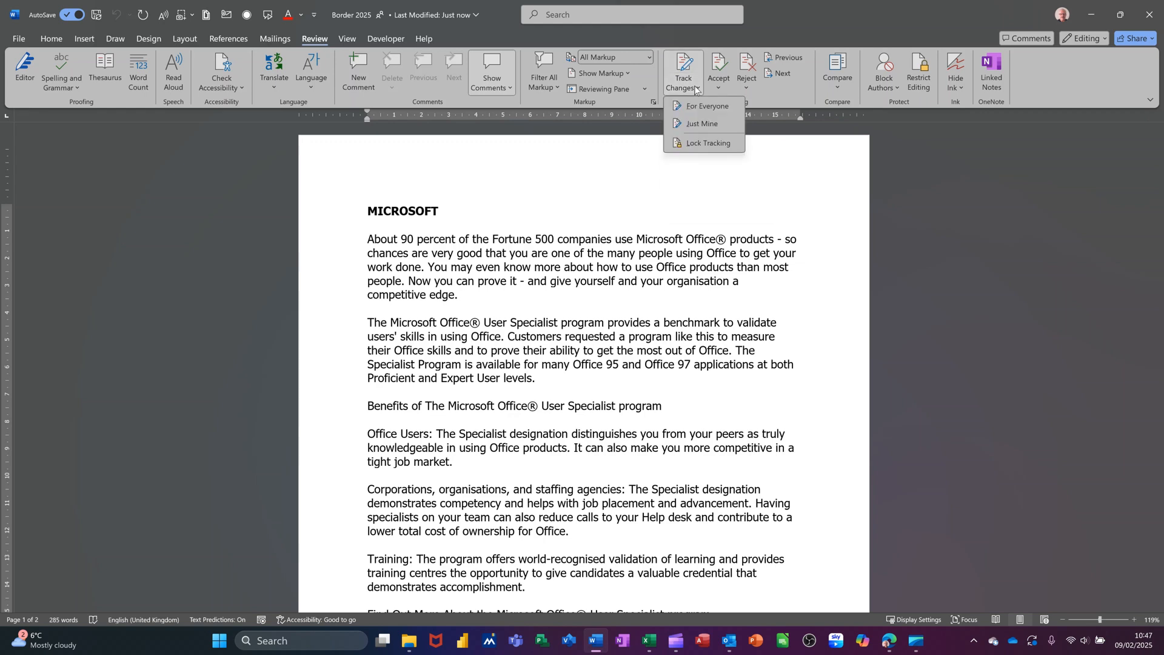
{"action": "left_click", "coordinate": [686, 125]}
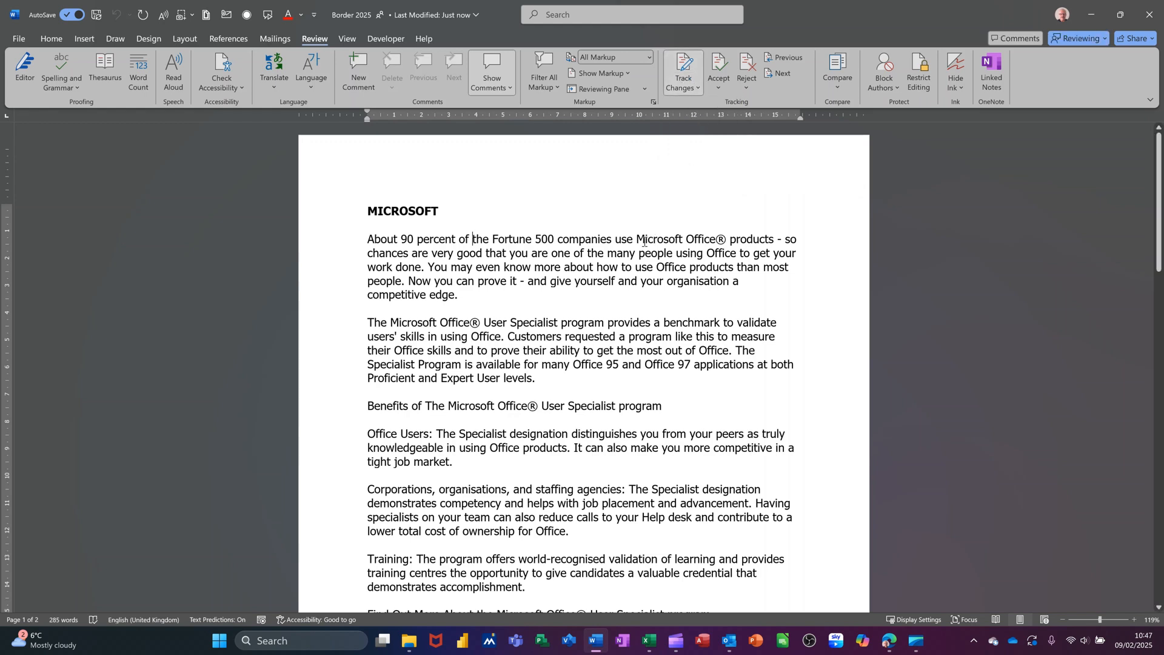
- Delete "companies use" from the first sentence and set the markup to show all revisions inline
{"action": "left_click_drag", "start_coordinate": [593, 242], "coordinate": [633, 241]}
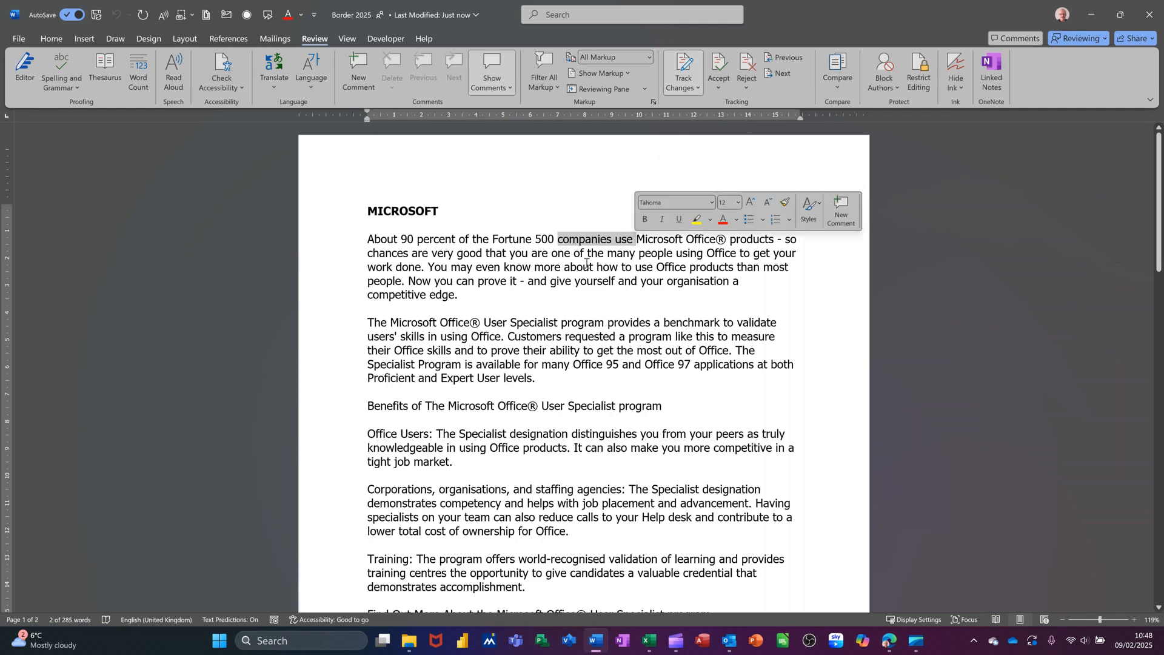
{"action": "key", "text": "Delete"}
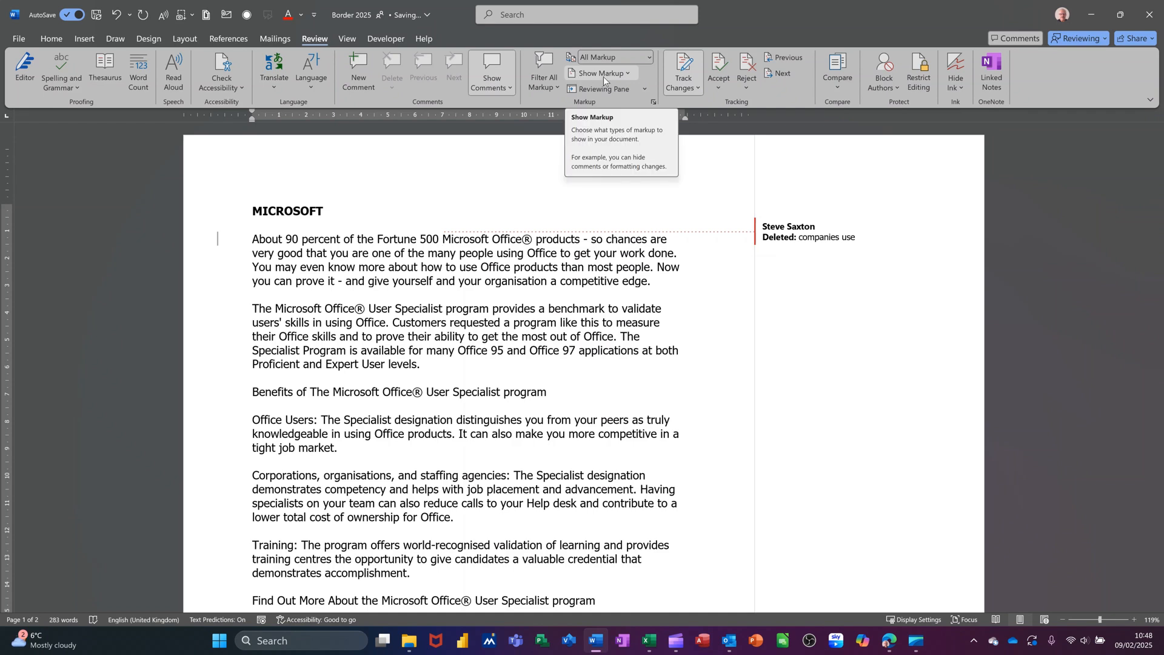
{"action": "left_click", "coordinate": [628, 73]}
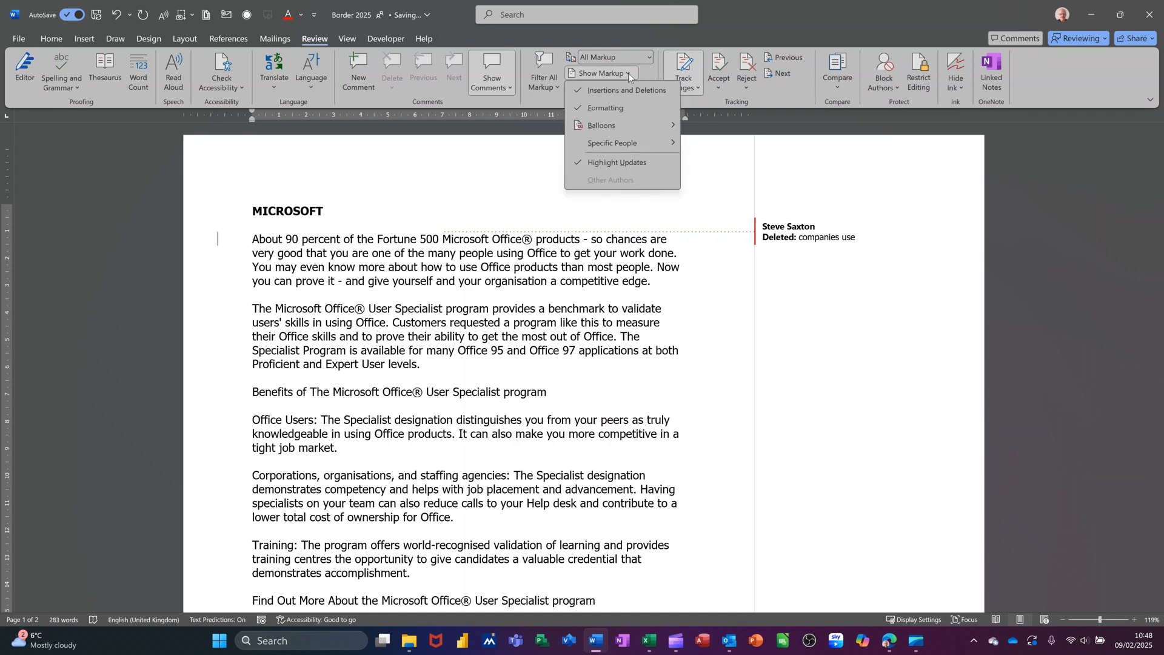
{"action": "mouse_move", "coordinate": [647, 124]}
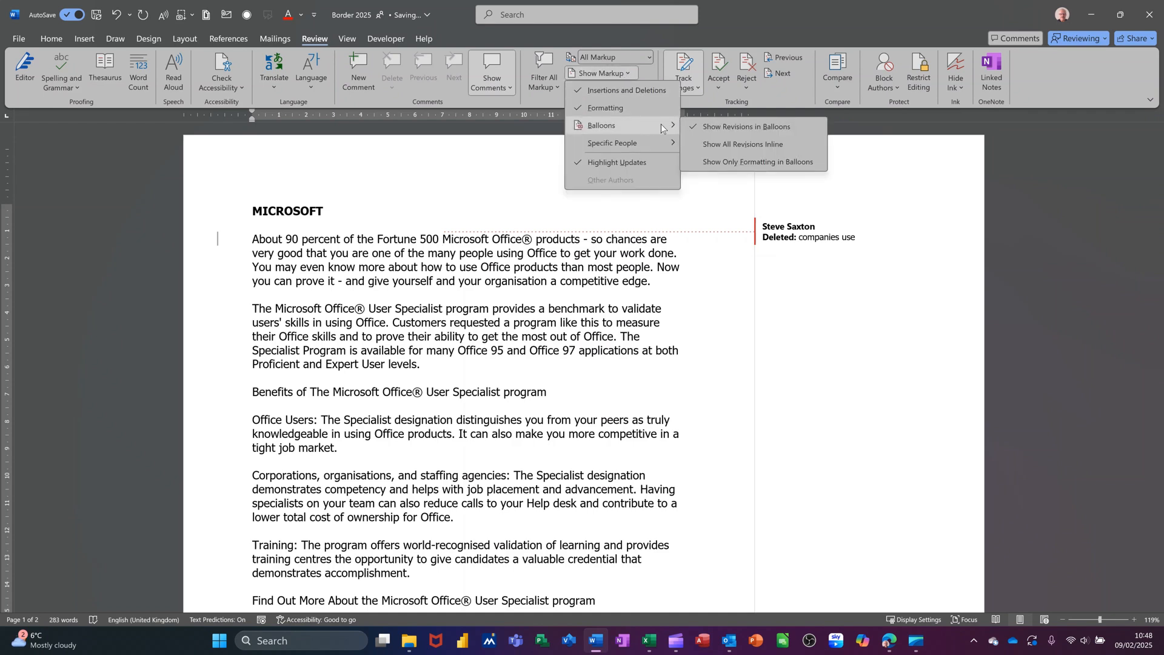
{"action": "left_click", "coordinate": [727, 145]}
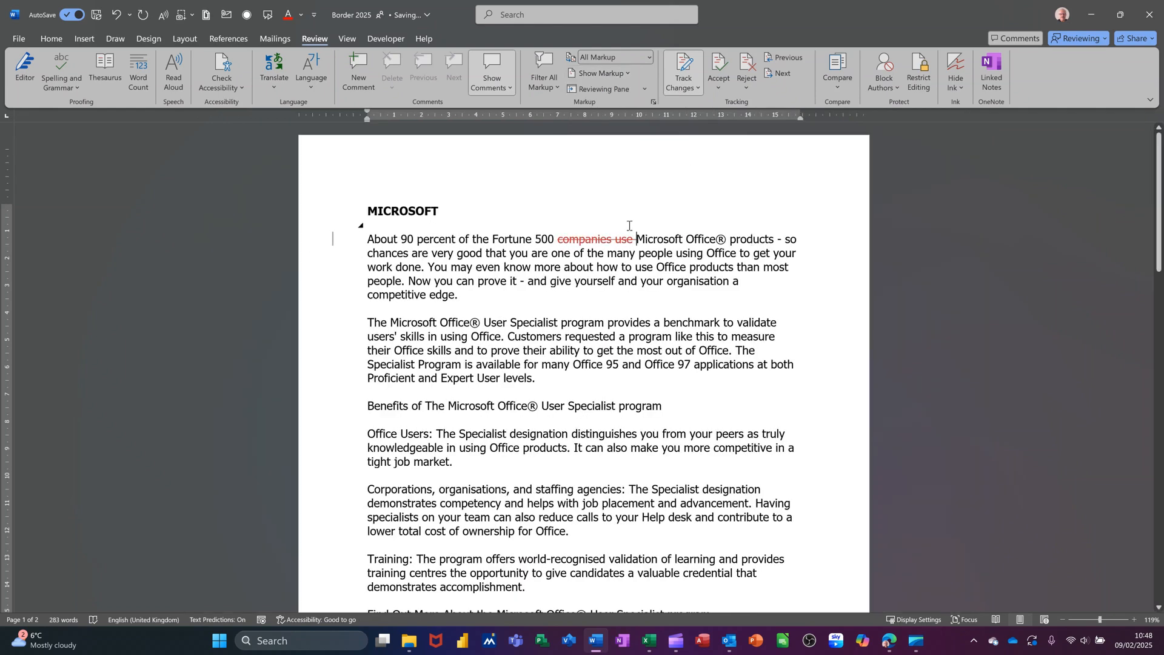
- Set the markup to show only formatting in balloons and make "Microsoft" bold in the first paragraph's opening sentence
{"action": "left_click", "coordinate": [629, 71]}
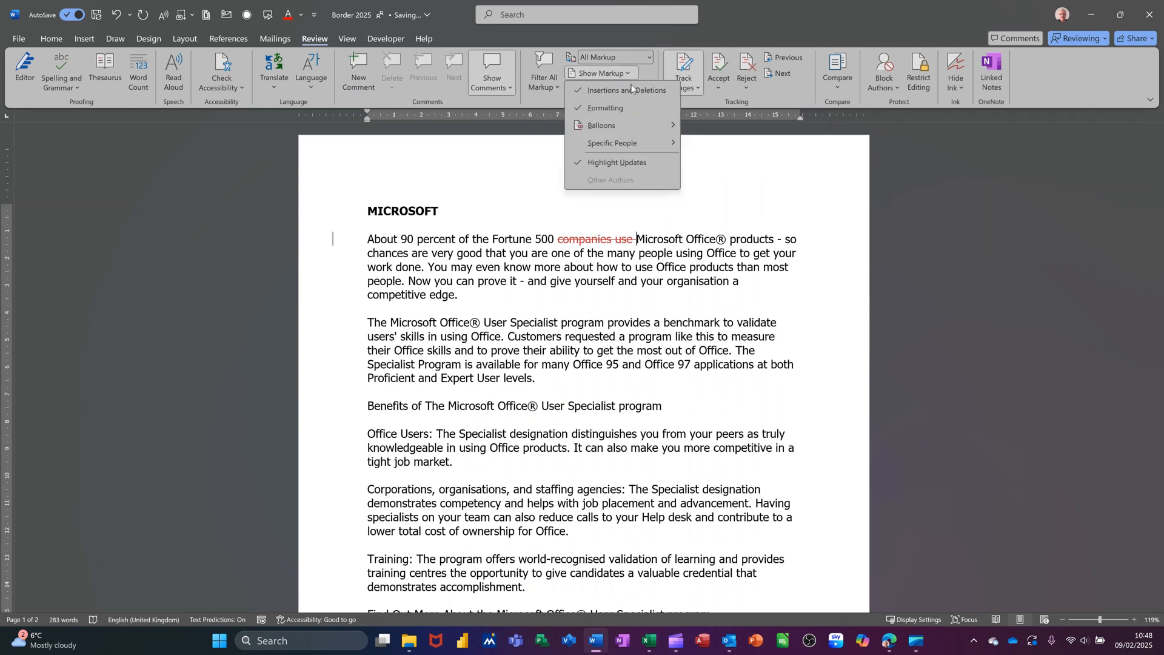
{"action": "mouse_move", "coordinate": [643, 123]}
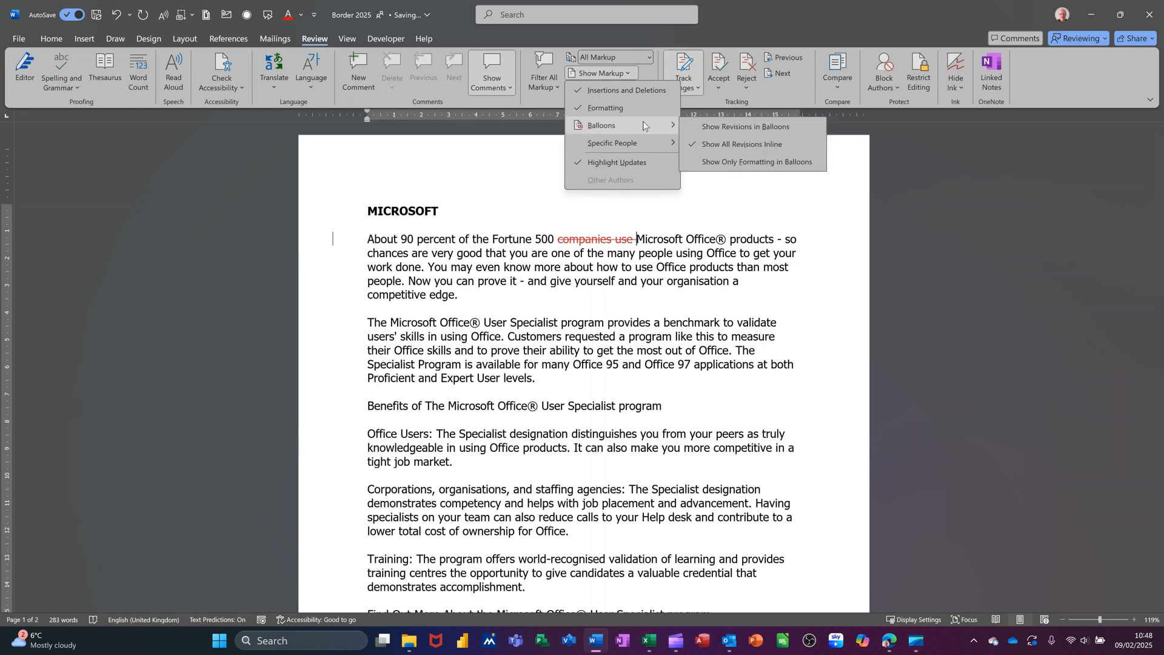
{"action": "left_click", "coordinate": [717, 162]}
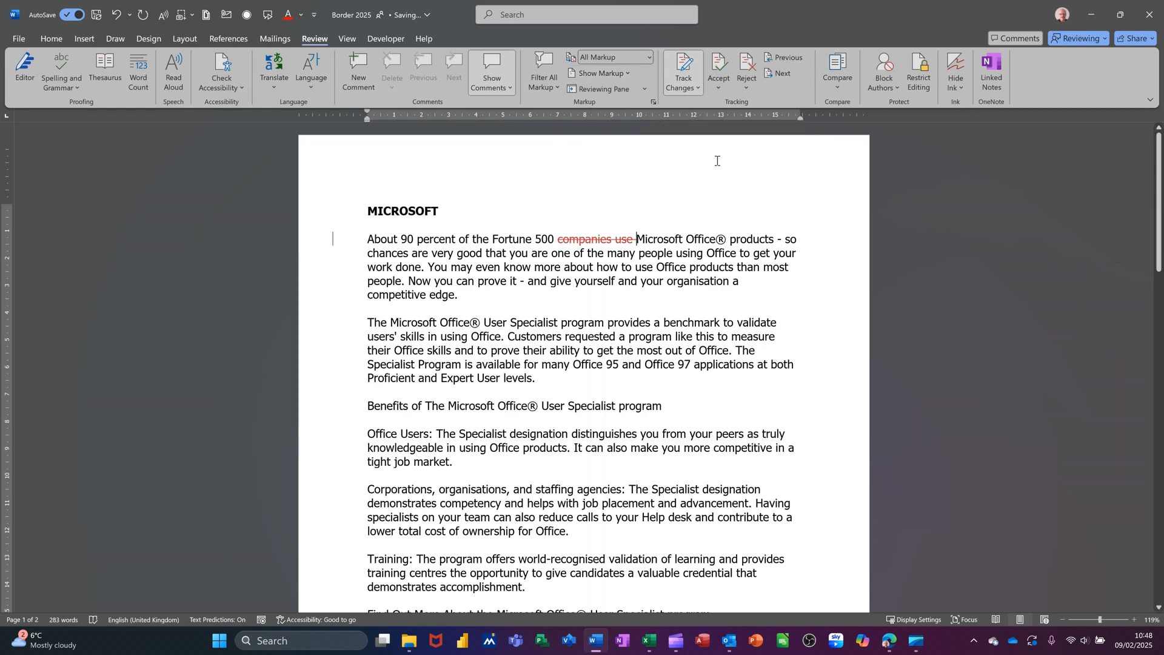
{"action": "double_click", "coordinate": [669, 239]}
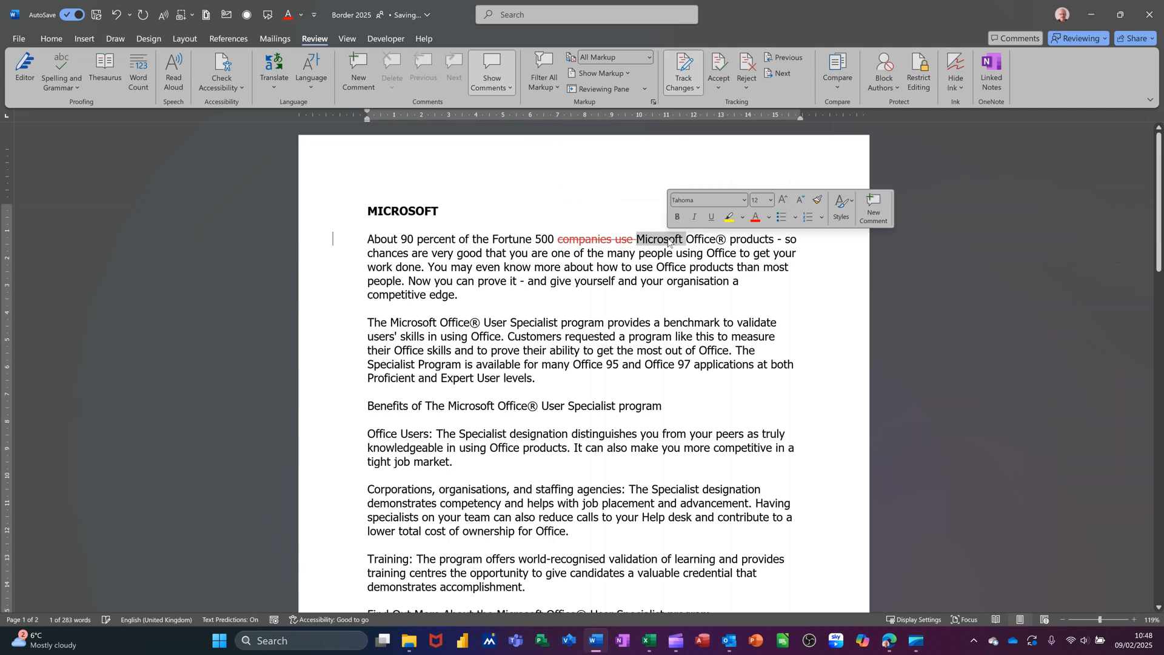
{"action": "left_click", "coordinate": [677, 217]}
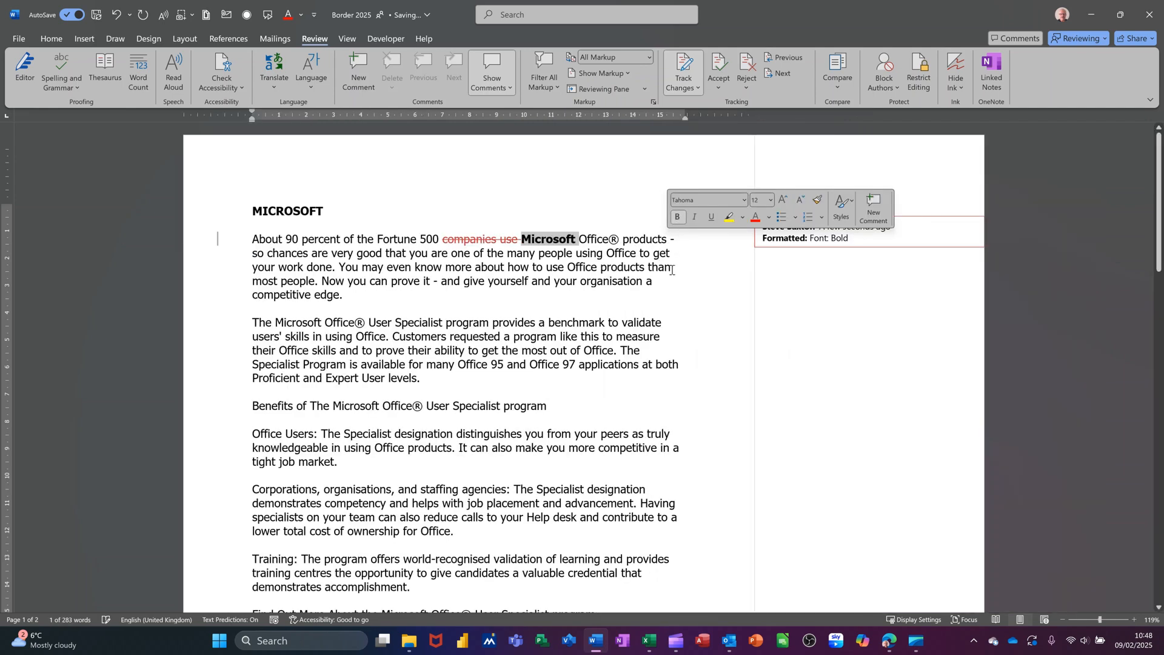
- Set the markup to show revisions in balloons and open the vertical Reviewing Pane
{"action": "left_click", "coordinate": [625, 74]}
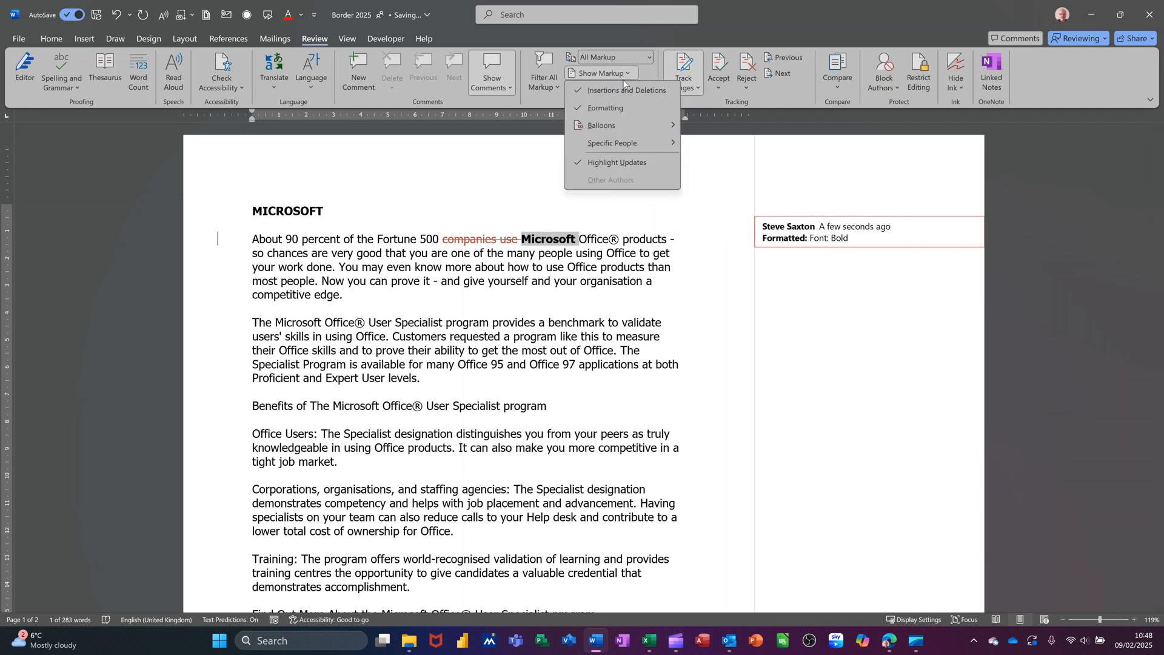
{"action": "mouse_move", "coordinate": [642, 122]}
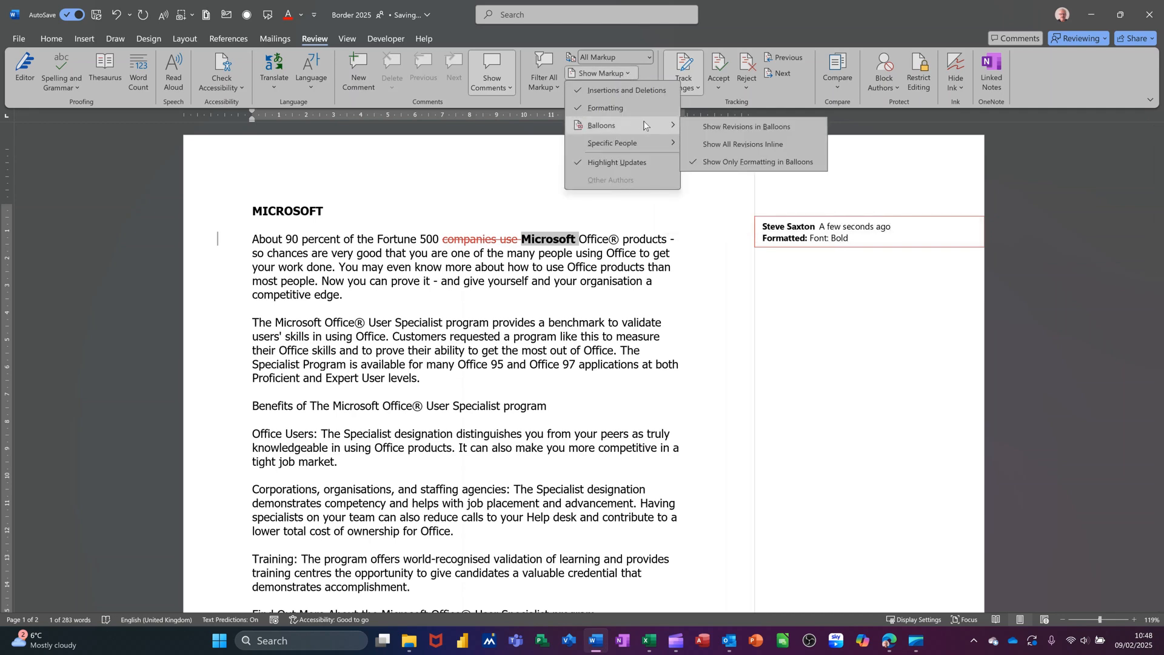
{"action": "left_click", "coordinate": [703, 126]}
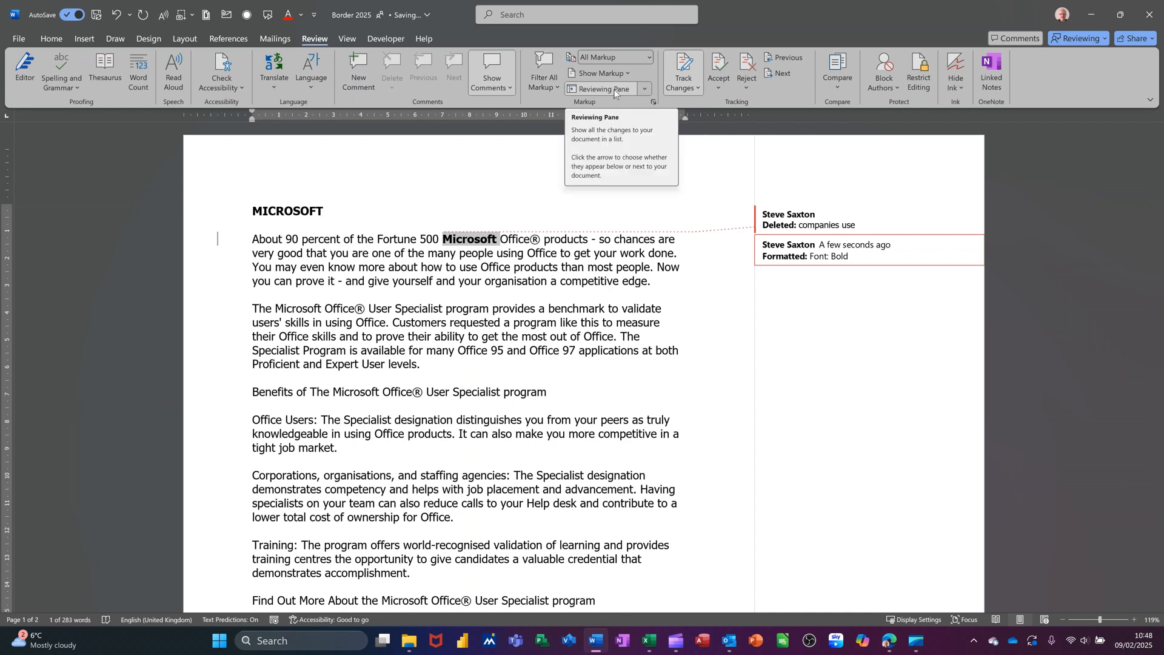
{"action": "left_click", "coordinate": [643, 91]}
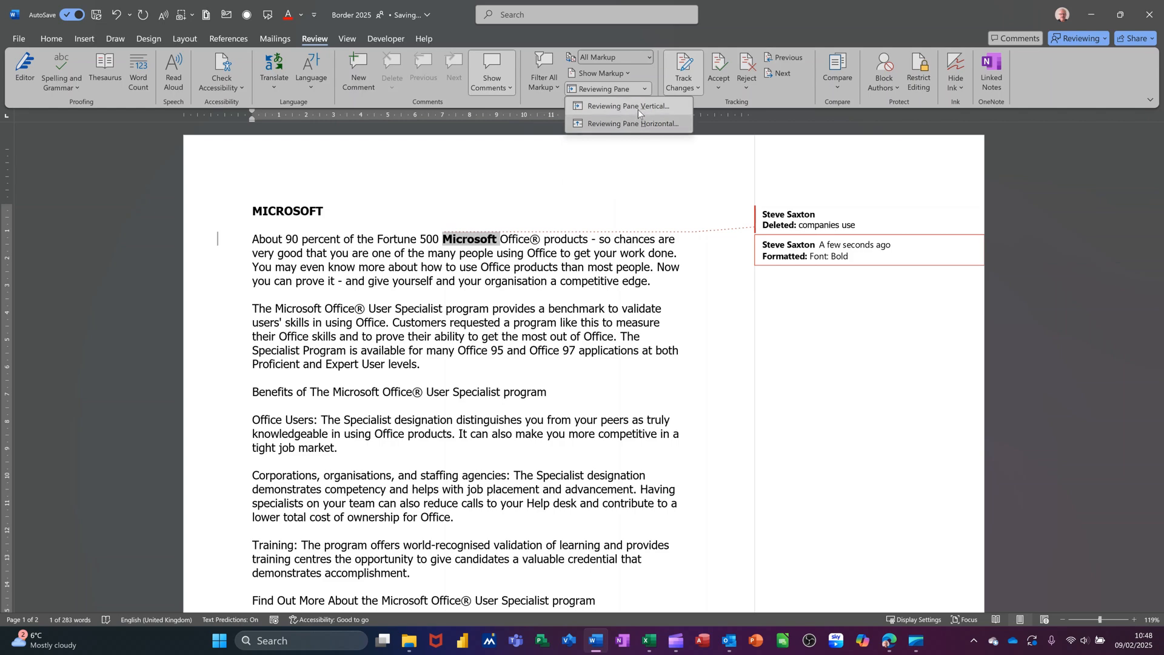
{"action": "left_click", "coordinate": [638, 109]}
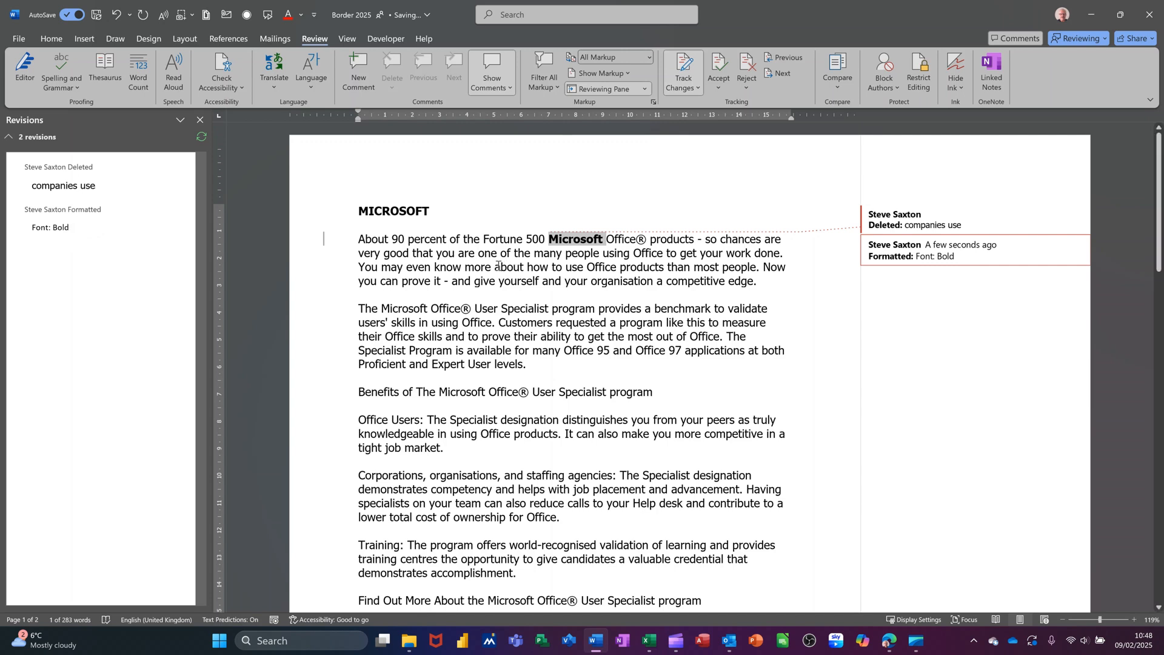
- Delete "about how to" from the first paragraph and make "Customers" italic and underlined in the second paragraph
{"action": "left_click_drag", "start_coordinate": [496, 267], "coordinate": [563, 272]}
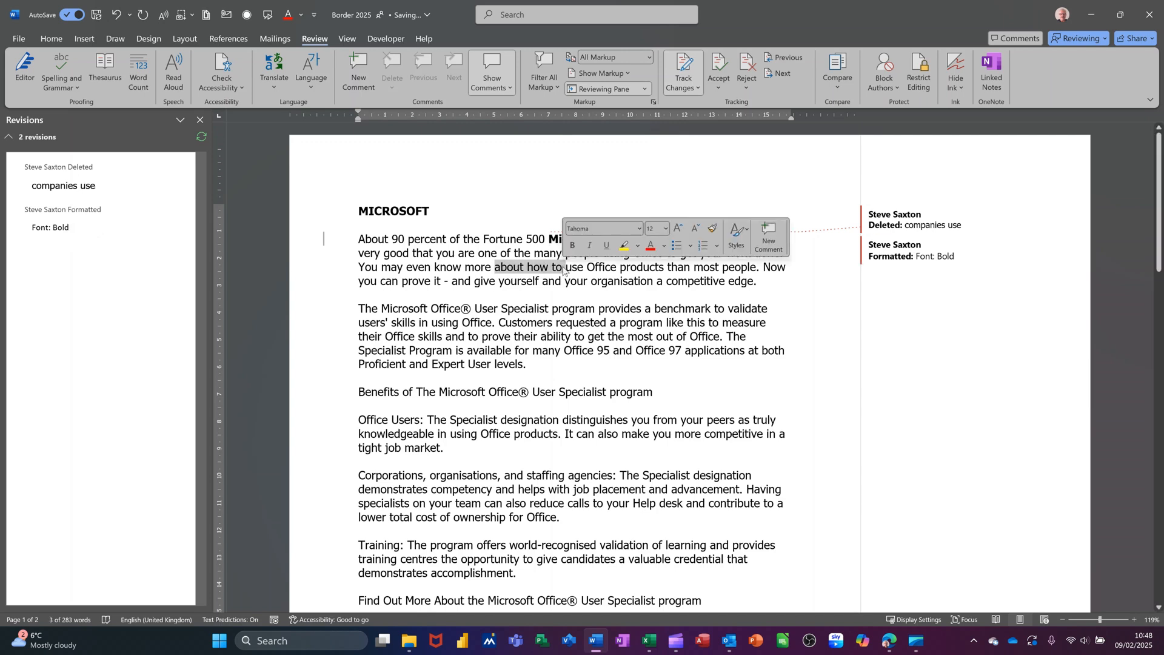
{"action": "key", "text": "Delete"}
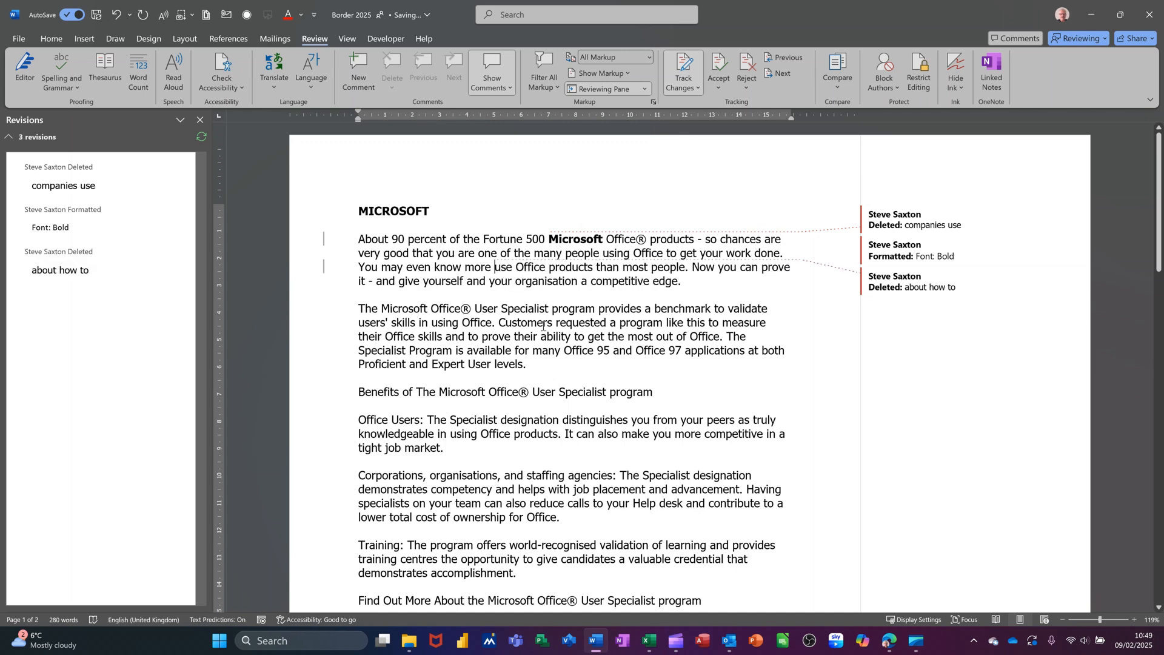
{"action": "double_click", "coordinate": [543, 324]}
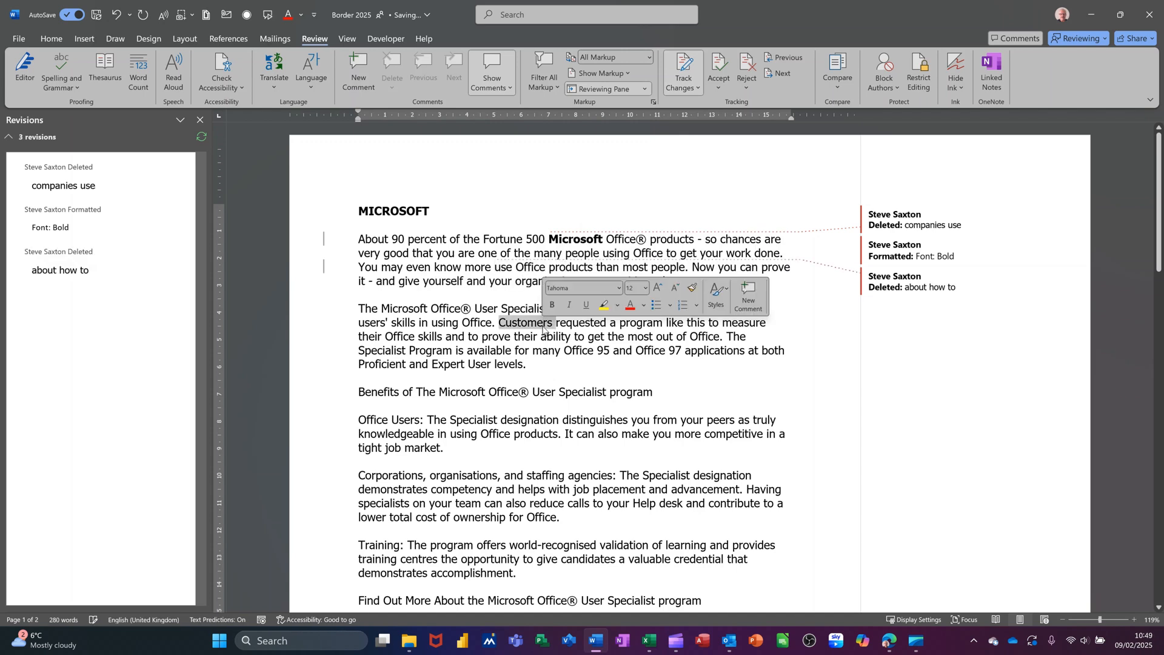
{"action": "left_click", "coordinate": [570, 305]}
{"action": "left_click", "coordinate": [586, 305]}
{"action": "left_click", "coordinate": [684, 362]}
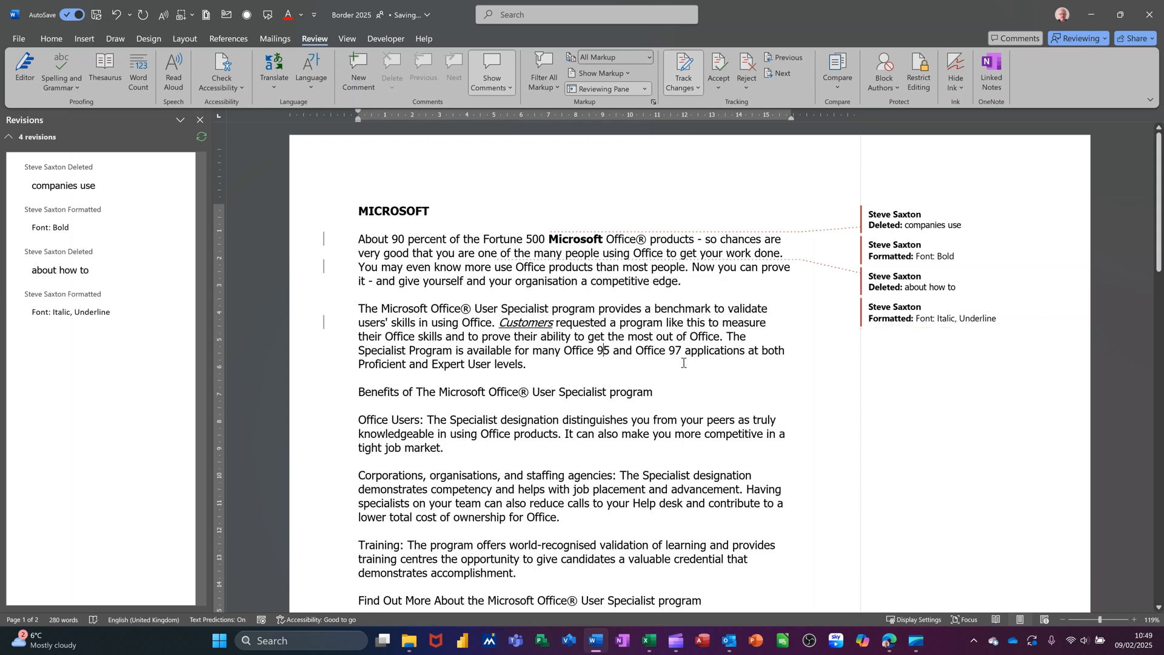
- Delete "95 and Office" from the second paragraph, "The Specialist" from the Office Users paragraph and "reduce calls" from the Corporations paragraph
{"action": "left_click_drag", "start_coordinate": [597, 351], "coordinate": [668, 352]}
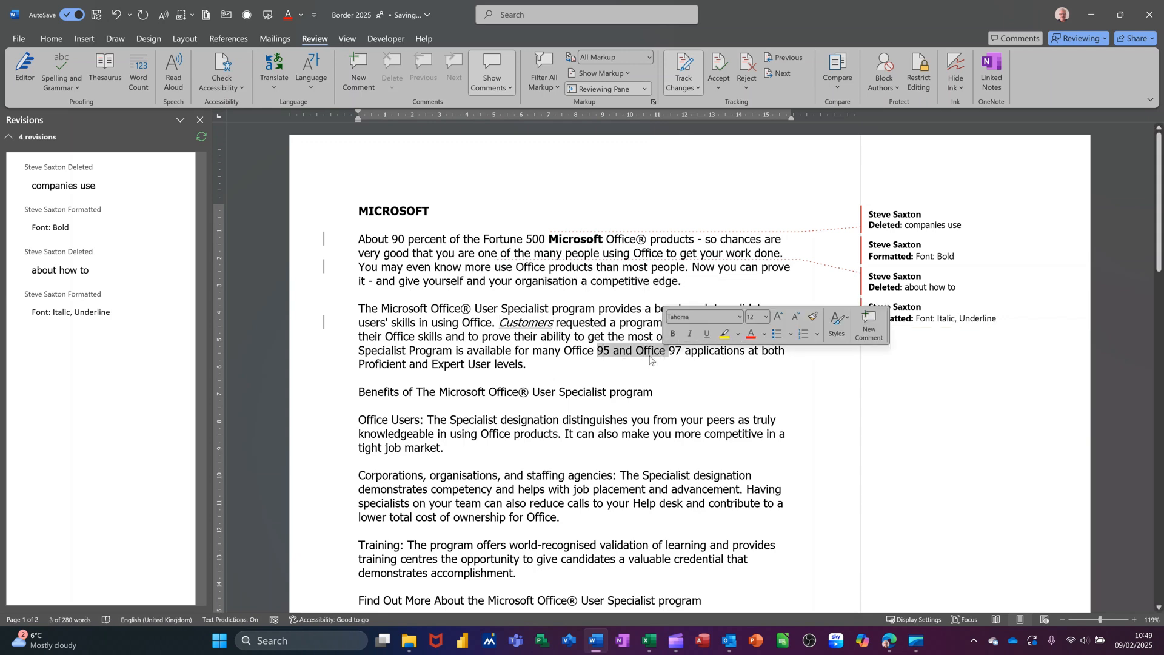
{"action": "key", "text": "Delete"}
{"action": "left_click_drag", "start_coordinate": [427, 419], "coordinate": [502, 420]}
{"action": "key", "text": "Delete"}
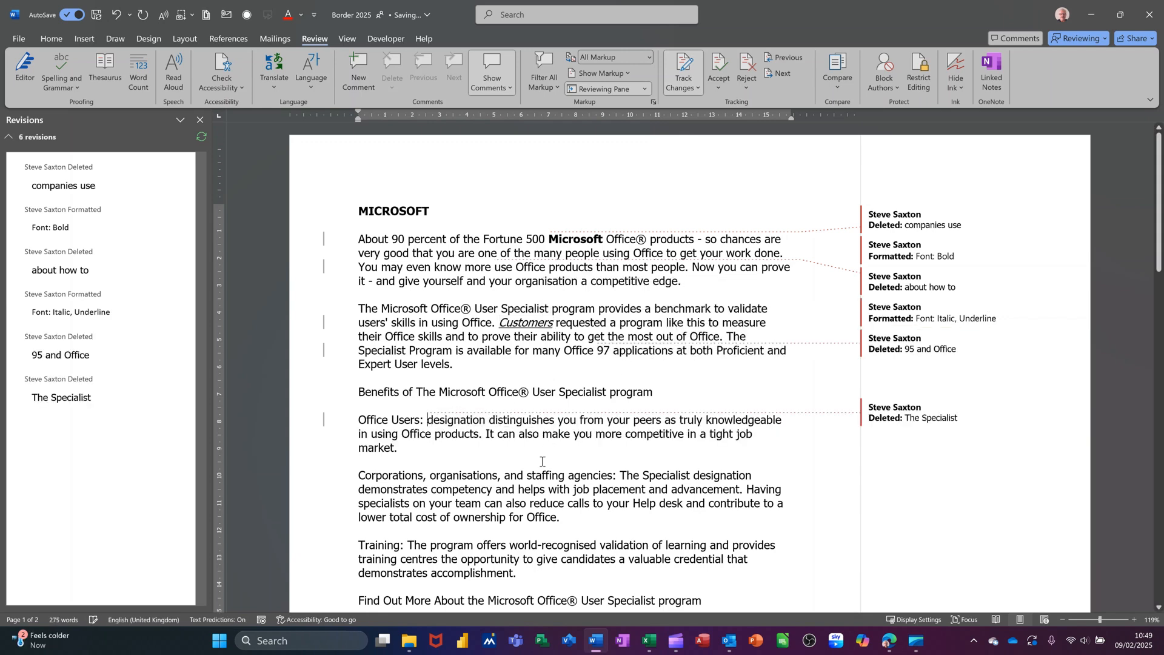
{"action": "left_click_drag", "start_coordinate": [531, 504], "coordinate": [593, 507]}
{"action": "key", "text": "Delete"}
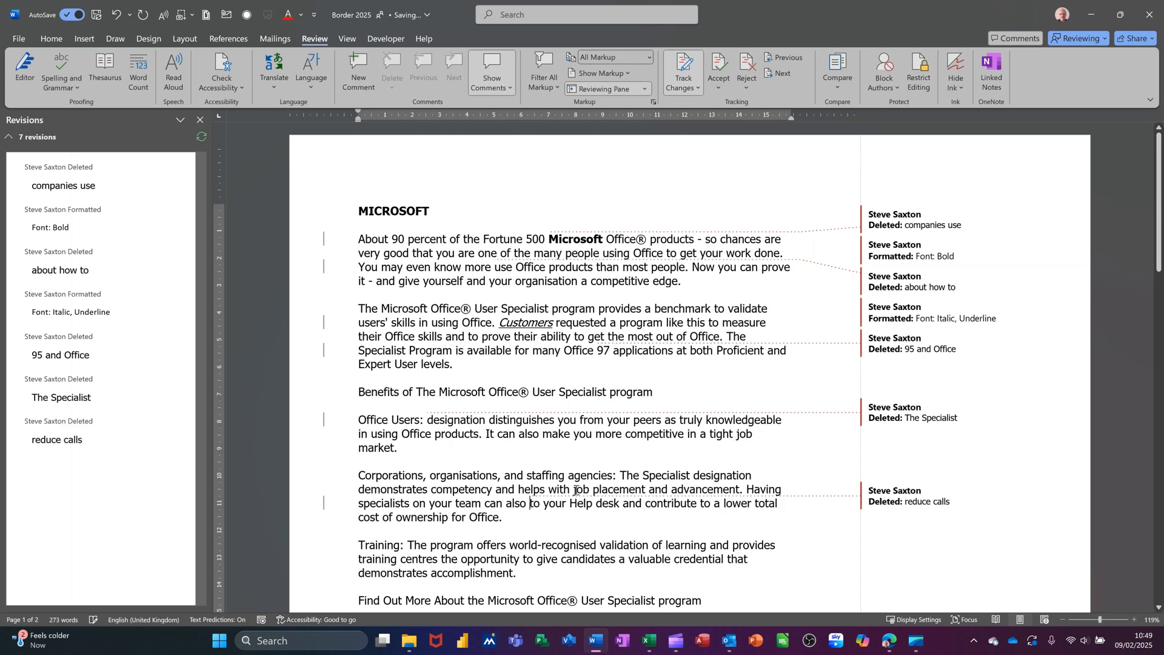
- Insert "Information" before "The Specialist" and "text" after "designation" in the Corporations paragraph
{"action": "left_click", "coordinate": [619, 475]}
{"action": "type", "text": "Info"}
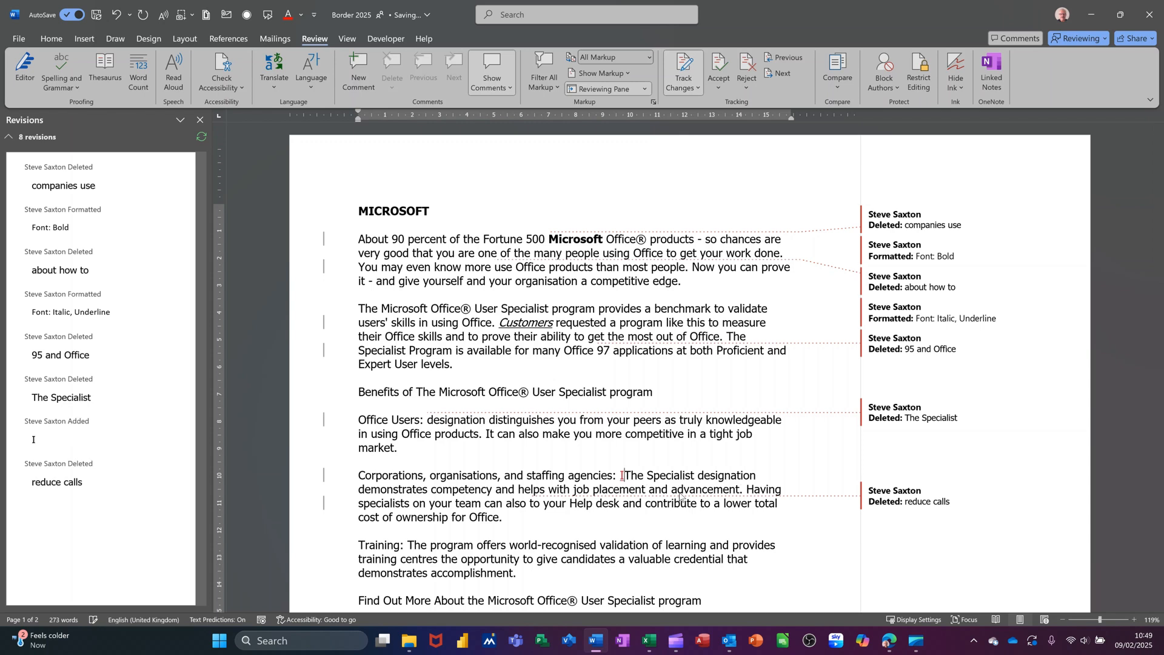
{"action": "type", "text": "r"}
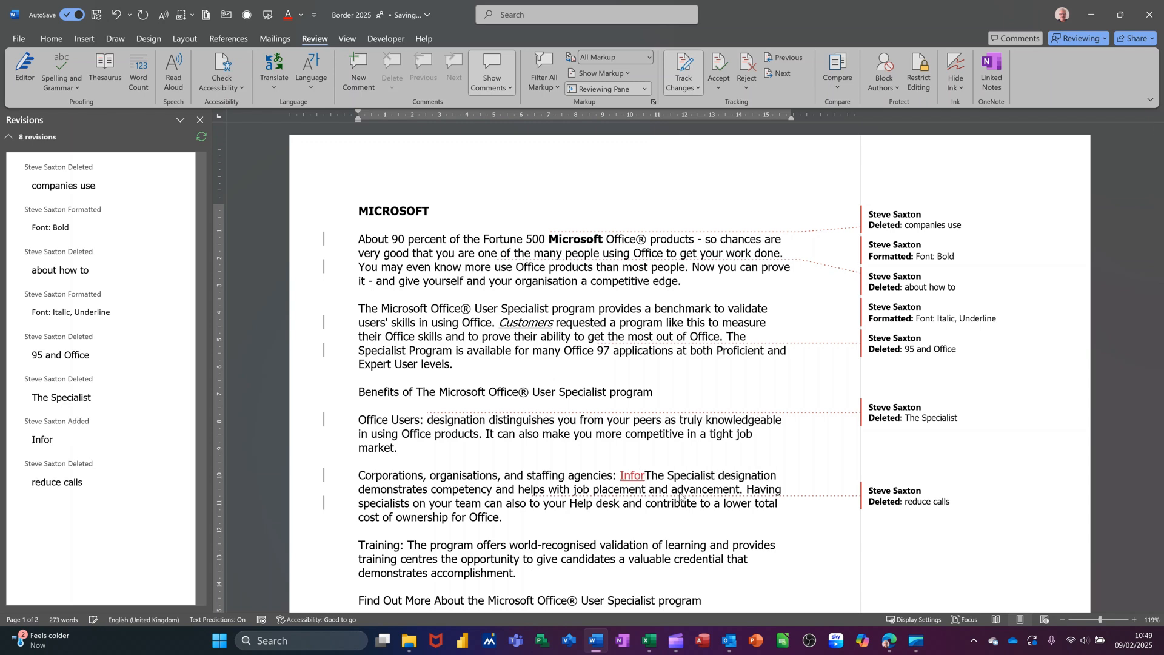
{"action": "type", "text": "matio"}
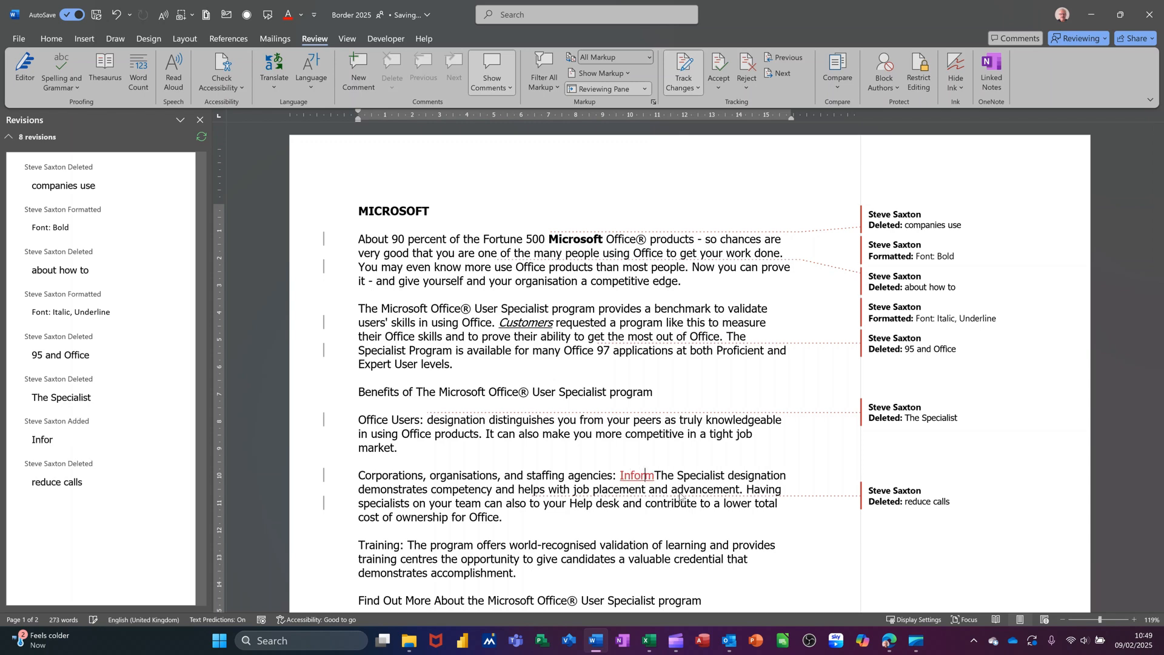
{"action": "type", "text": "n"}
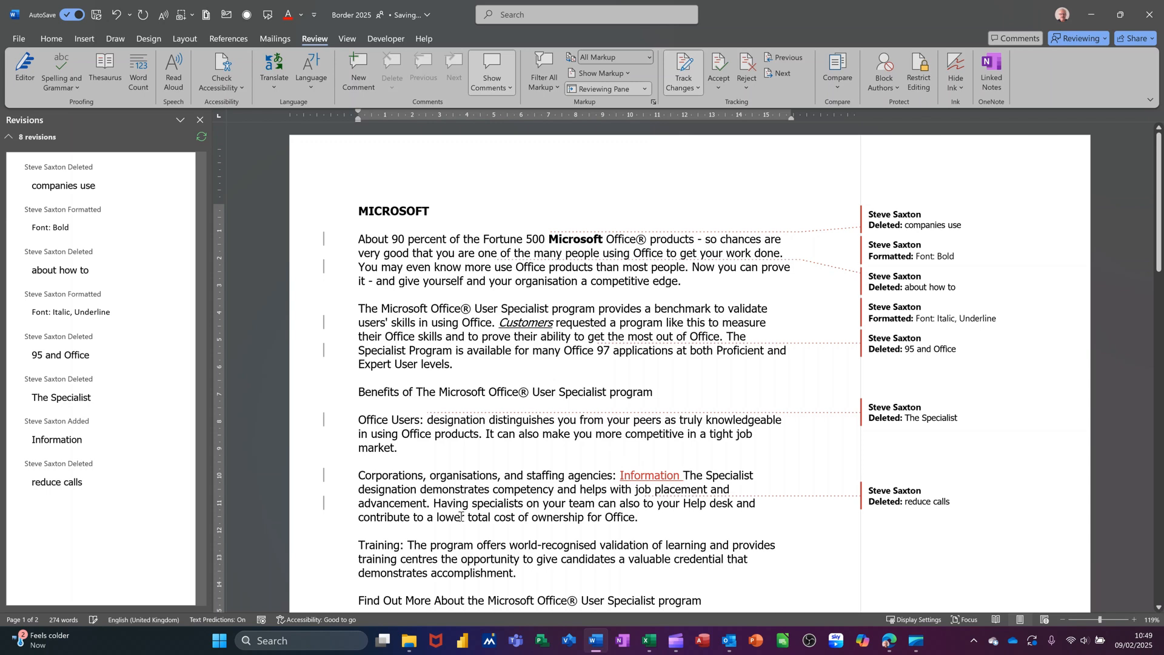
{"action": "type", "text": "text"}
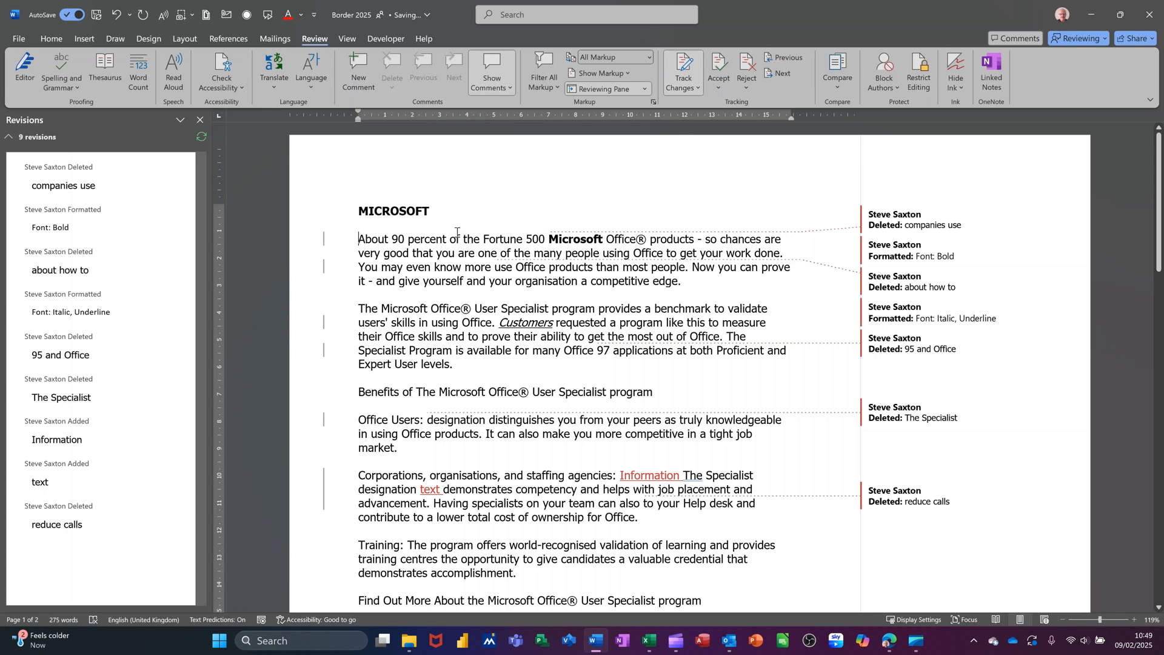
- Accept the first three tracked changes: the "companies use" deletion, the bold on "Microsoft" and the "about how to" deletion
{"action": "left_click", "coordinate": [718, 61]}
{"action": "left_click", "coordinate": [718, 61]}
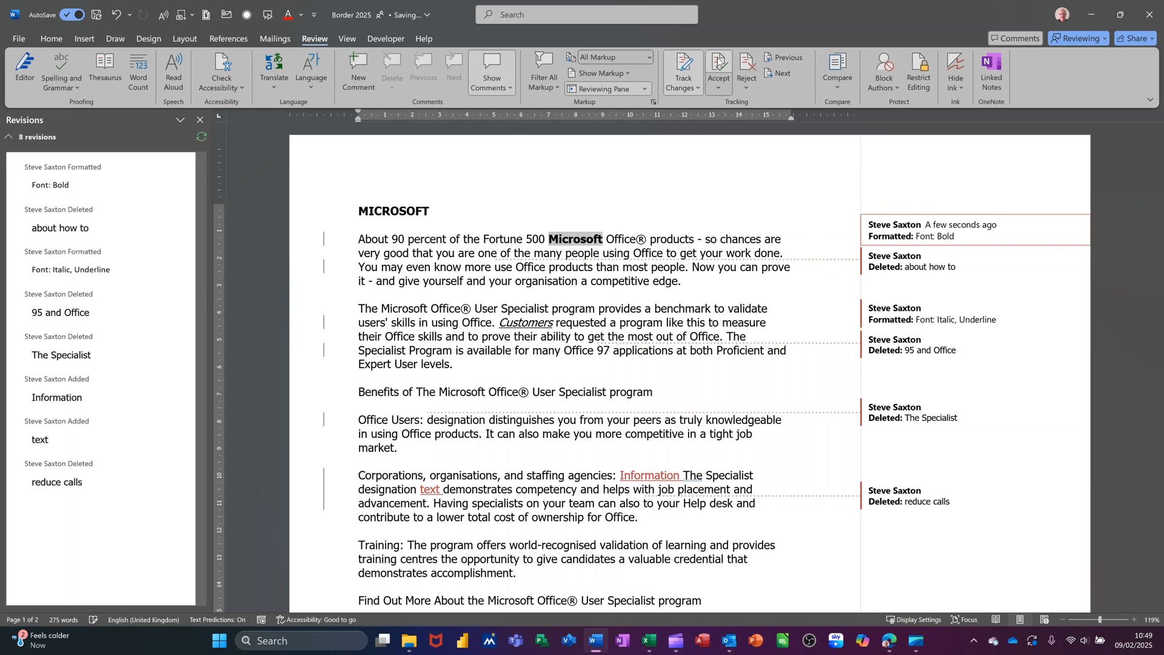
{"action": "left_click", "coordinate": [718, 60]}
{"action": "left_click", "coordinate": [718, 60]}
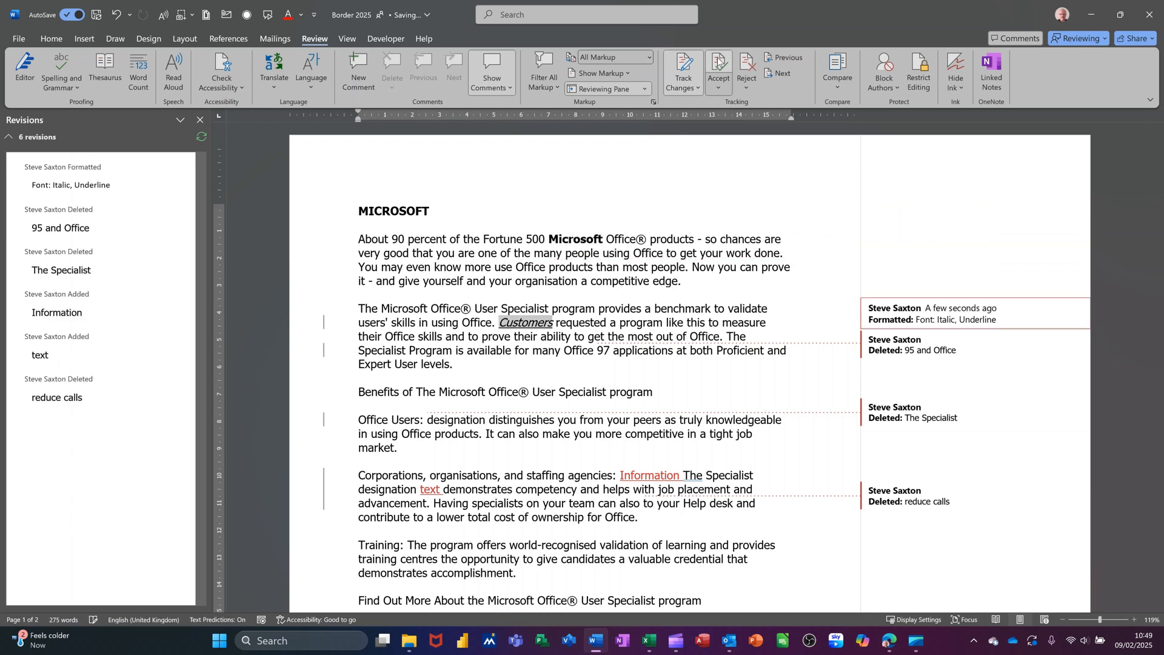
- Reject the formatting of "Customers" and the "95 and Office" deletion, and accept the "The Specialist" deletion and the "Information" insertion
{"action": "left_click", "coordinate": [744, 68]}
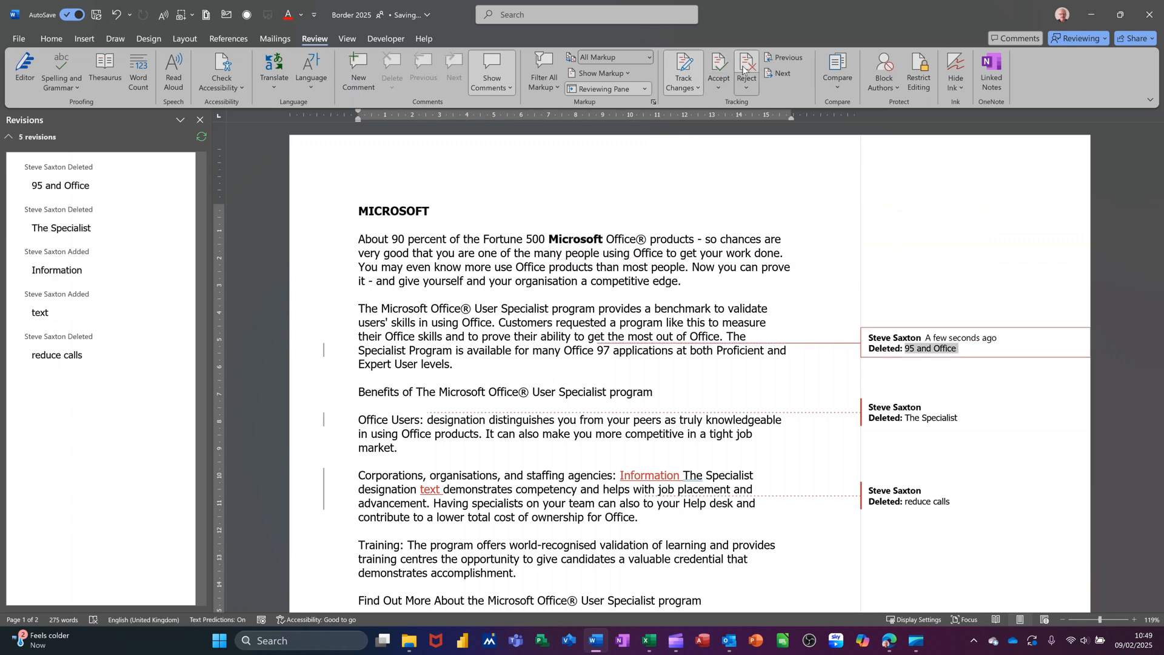
{"action": "left_click", "coordinate": [743, 68]}
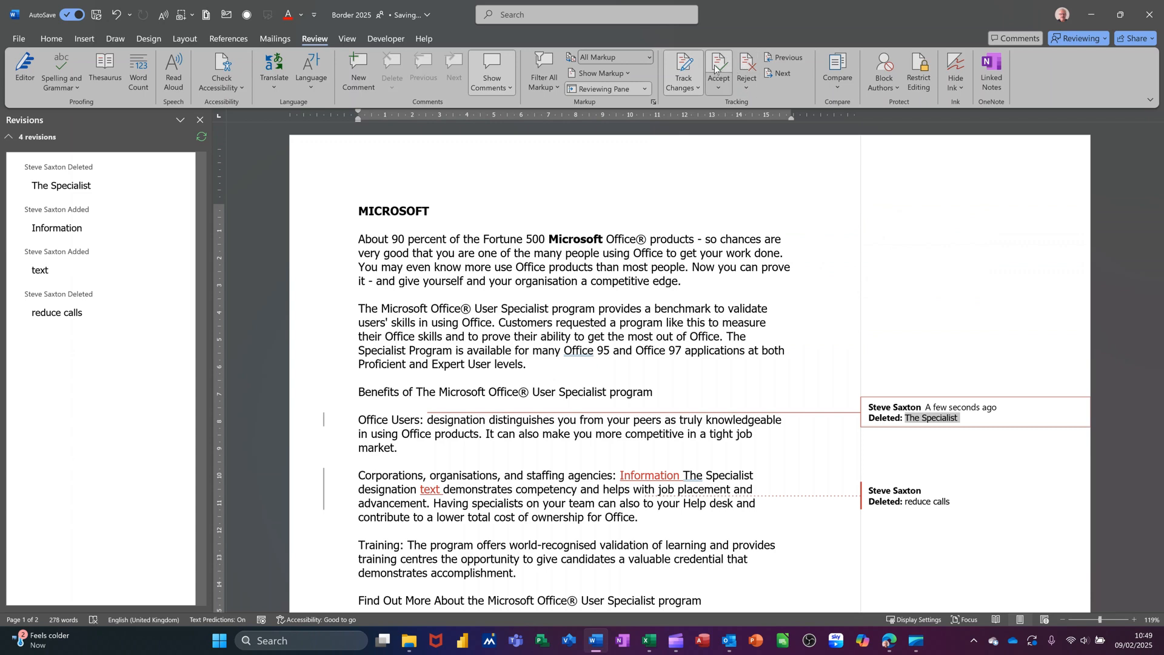
{"action": "left_click", "coordinate": [715, 67]}
{"action": "left_click", "coordinate": [714, 67]}
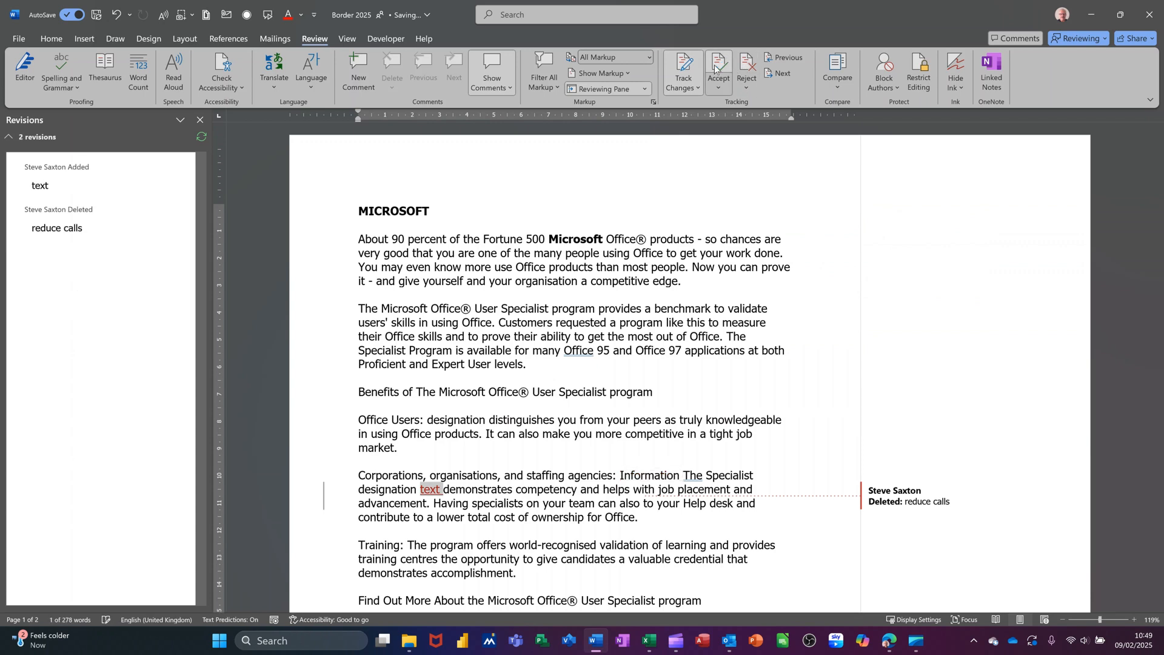
- Accept the remaining "text" insertion and "reduce calls" deletion in the Corporations paragraph, and turn off Track Changes
{"action": "left_click", "coordinate": [714, 67]}
{"action": "left_click", "coordinate": [715, 67]}
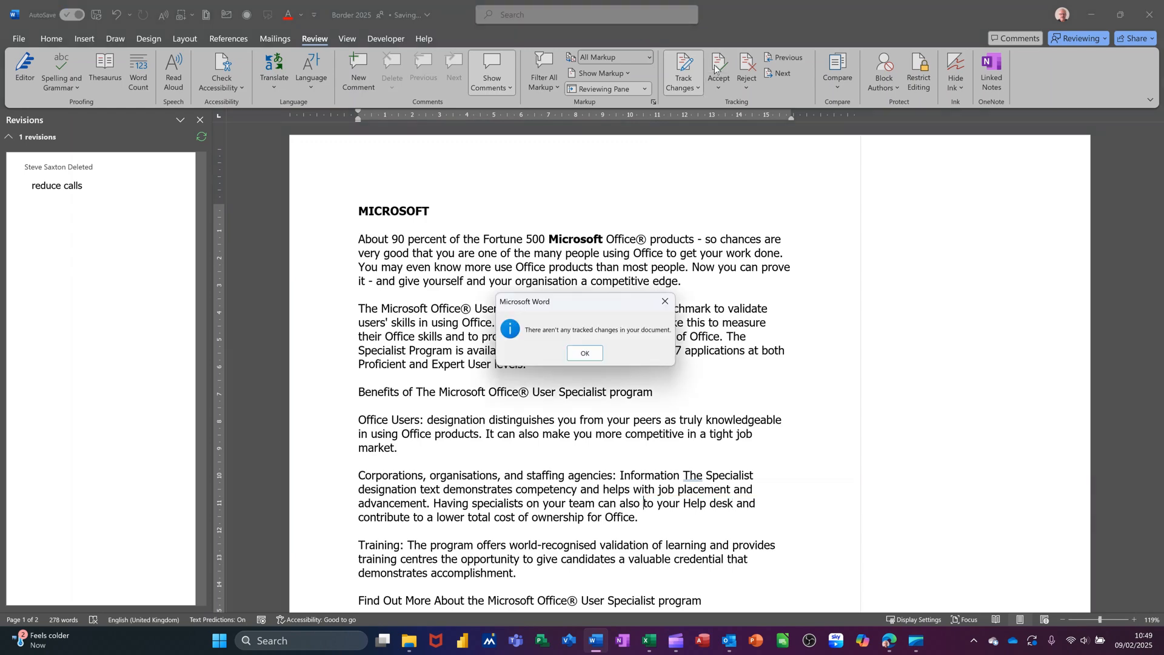
{"action": "left_click", "coordinate": [581, 353]}
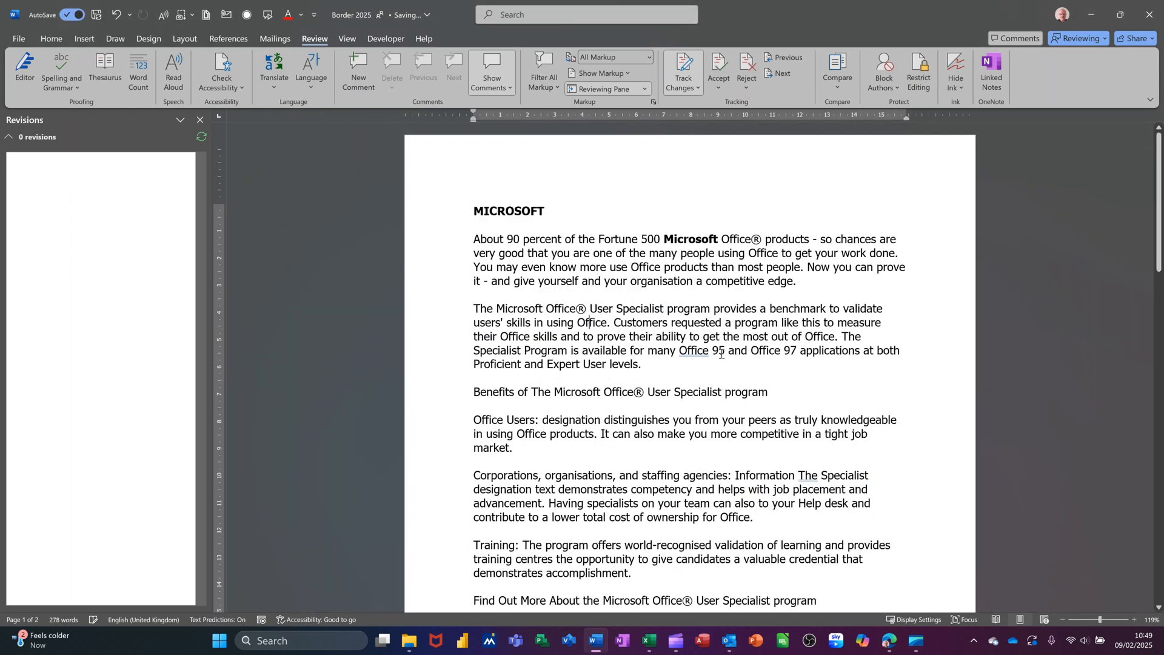
{"action": "left_click", "coordinate": [684, 71]}
{"action": "left_click", "coordinate": [619, 362]}
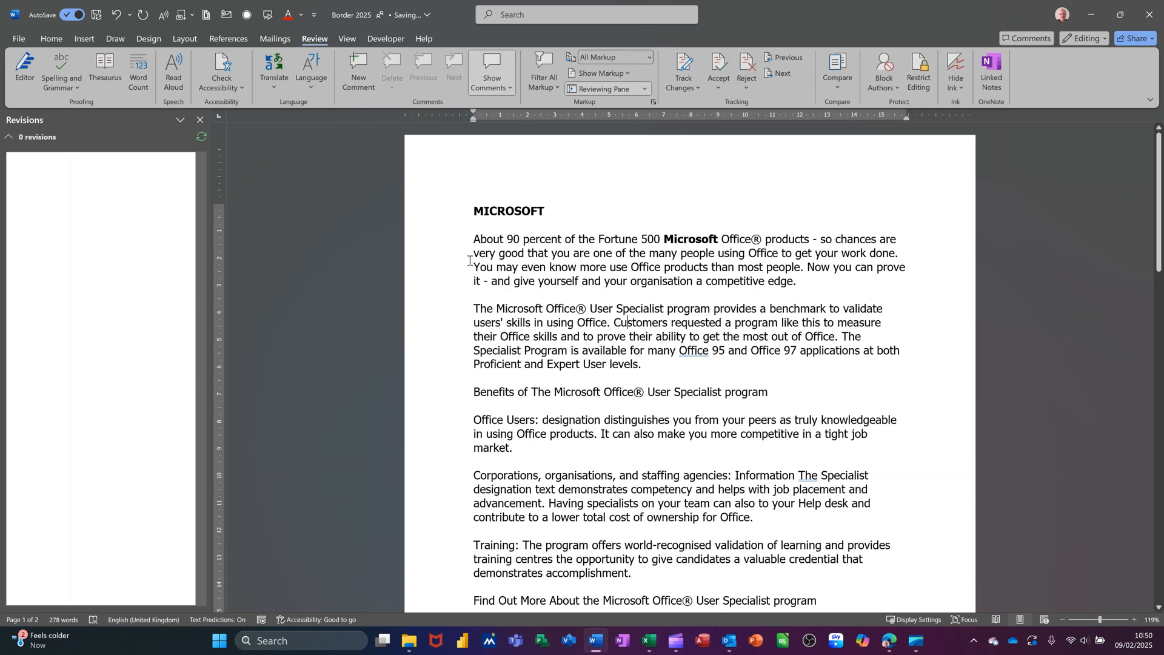
- Restore the document to its 10:45 version from the version history, and display the review commands
{"action": "left_click", "coordinate": [18, 40]}
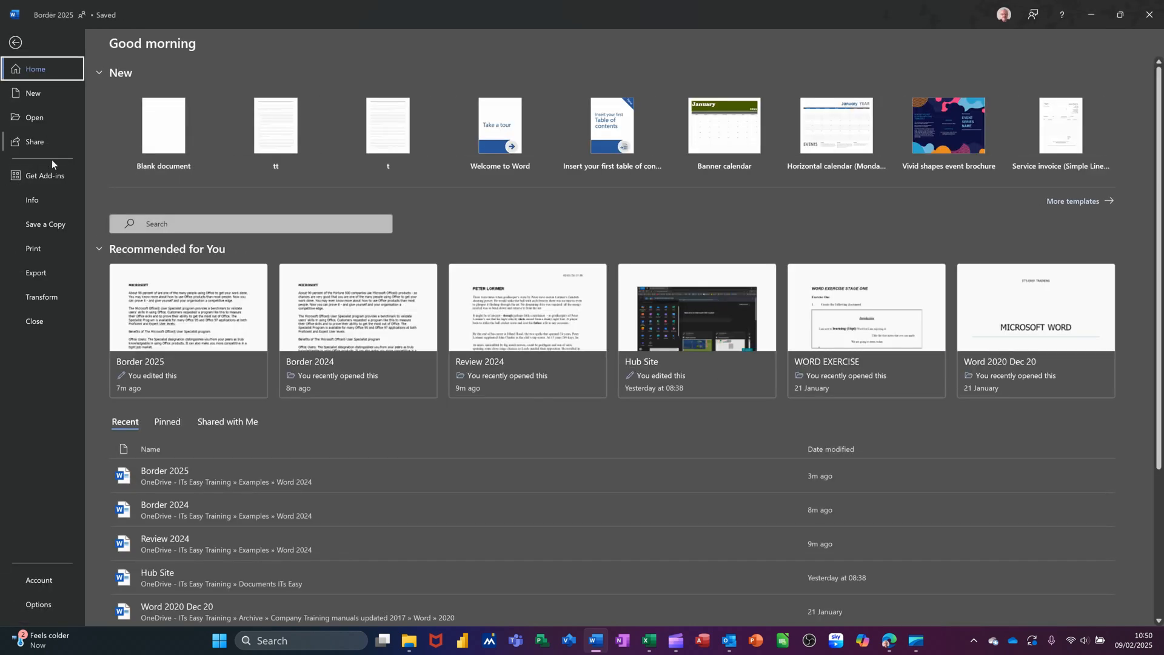
{"action": "left_click", "coordinate": [40, 202]}
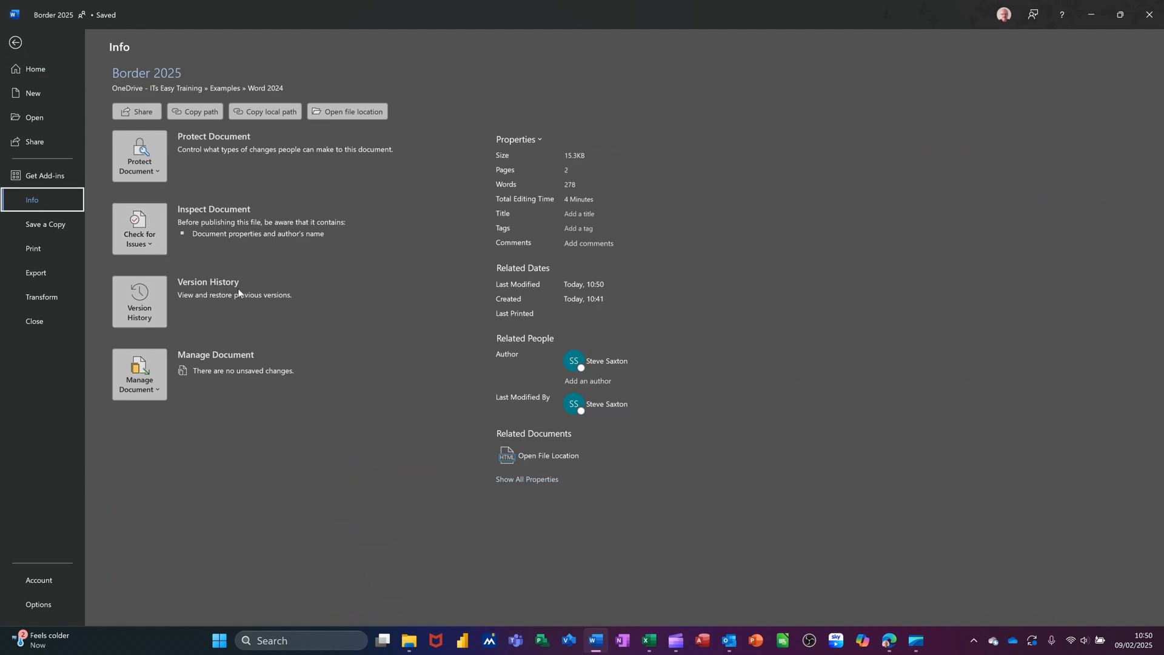
{"action": "left_click", "coordinate": [131, 294]}
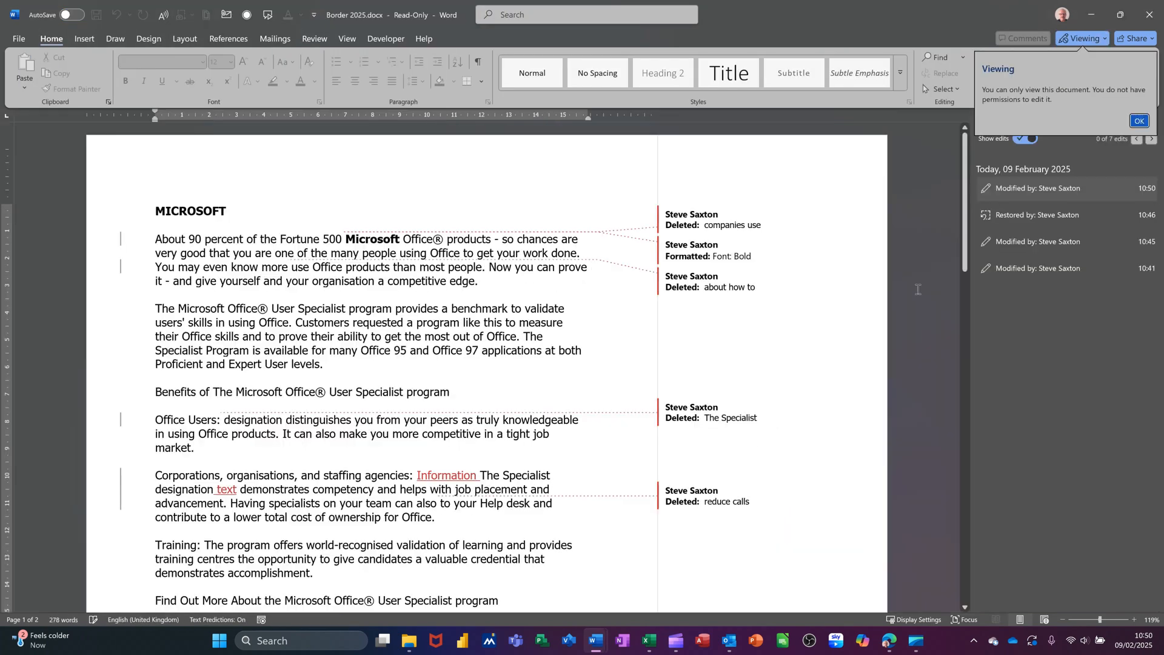
{"action": "left_click", "coordinate": [1140, 121]}
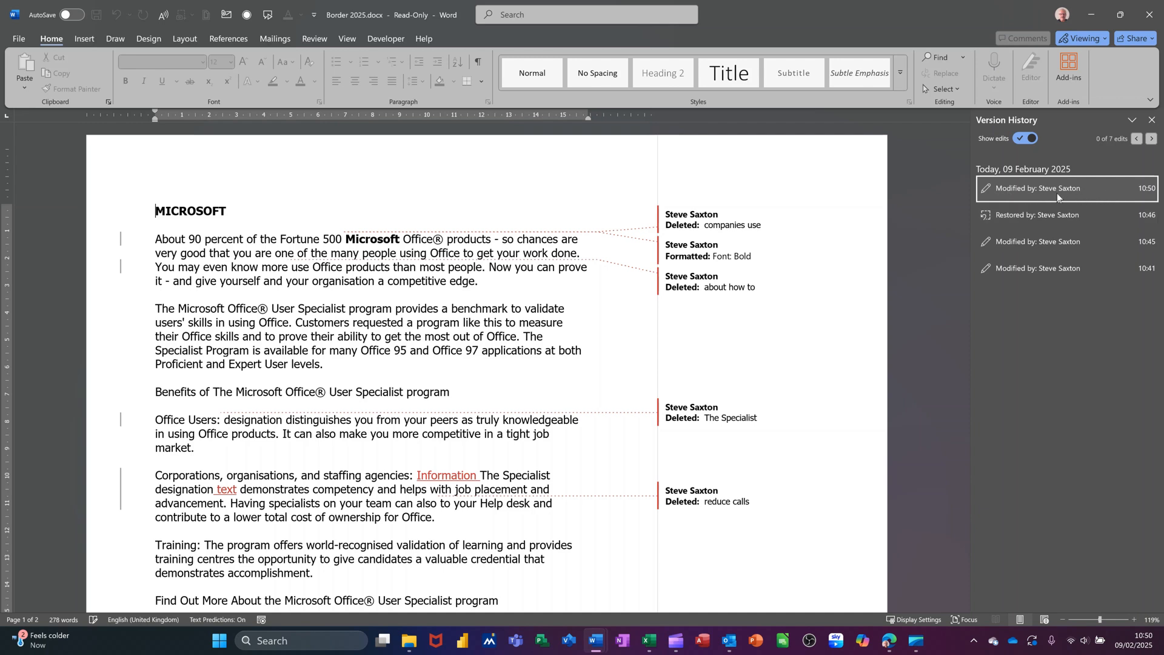
{"action": "left_click", "coordinate": [1063, 241]}
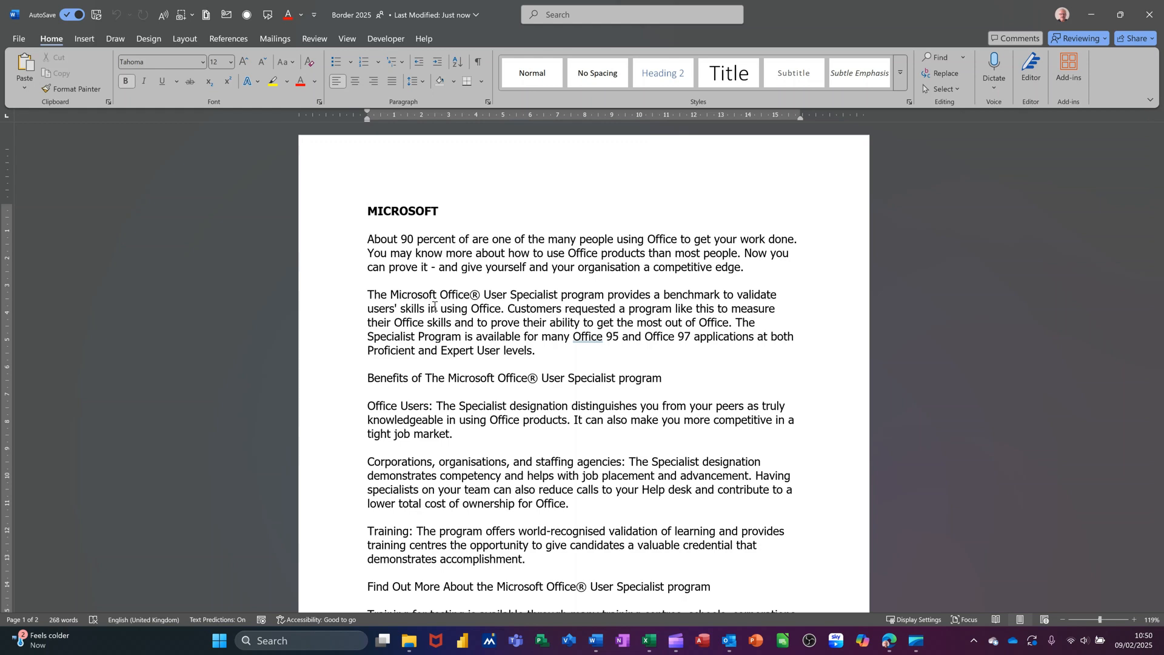
{"action": "left_click", "coordinate": [539, 252]}
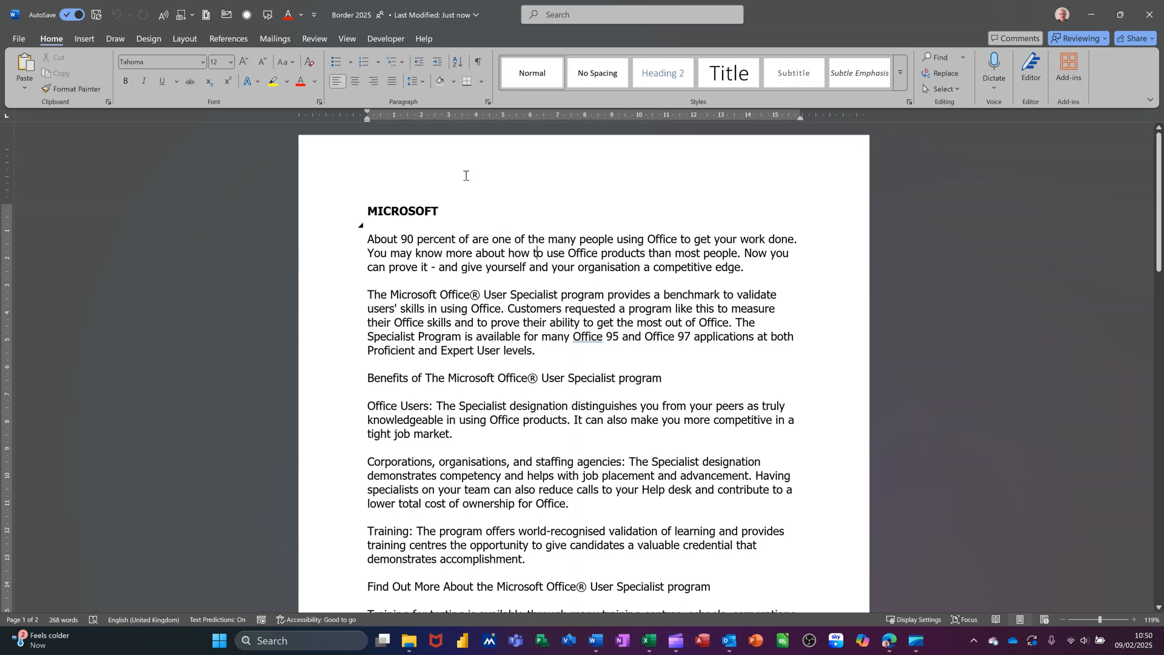
{"action": "left_click", "coordinate": [313, 39]}
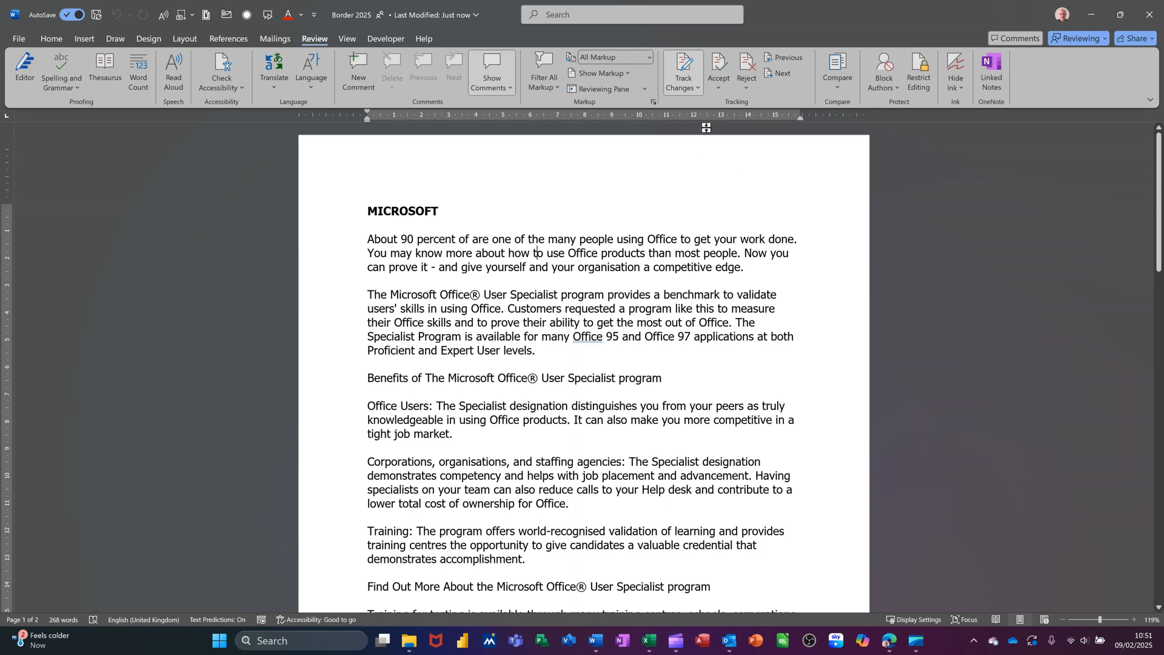